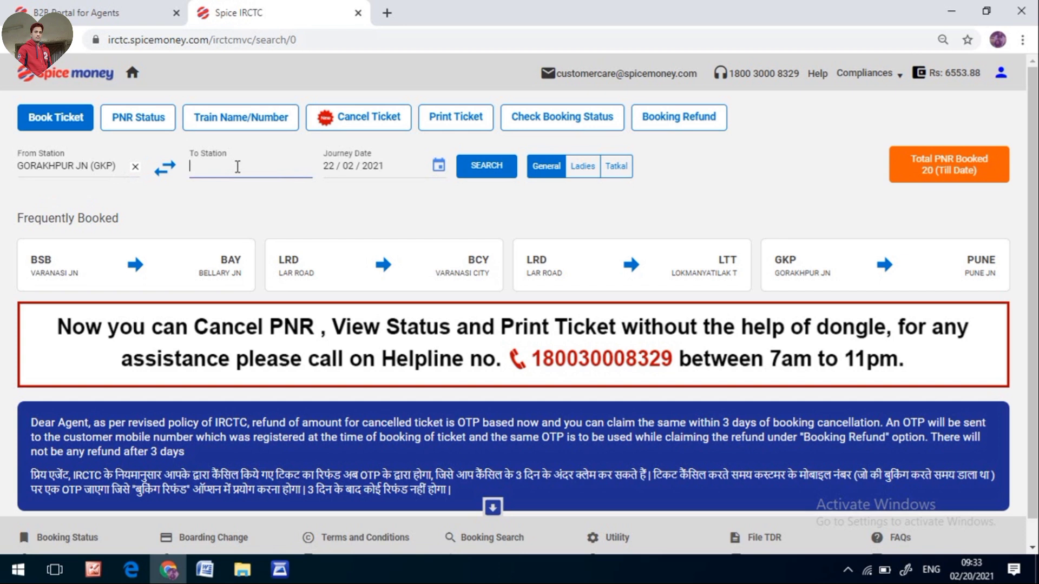
Set the destination station to LOKMANYATILAK T (LTT) and the journey date to 03/03/2021, and search for trains.
text(ltt)
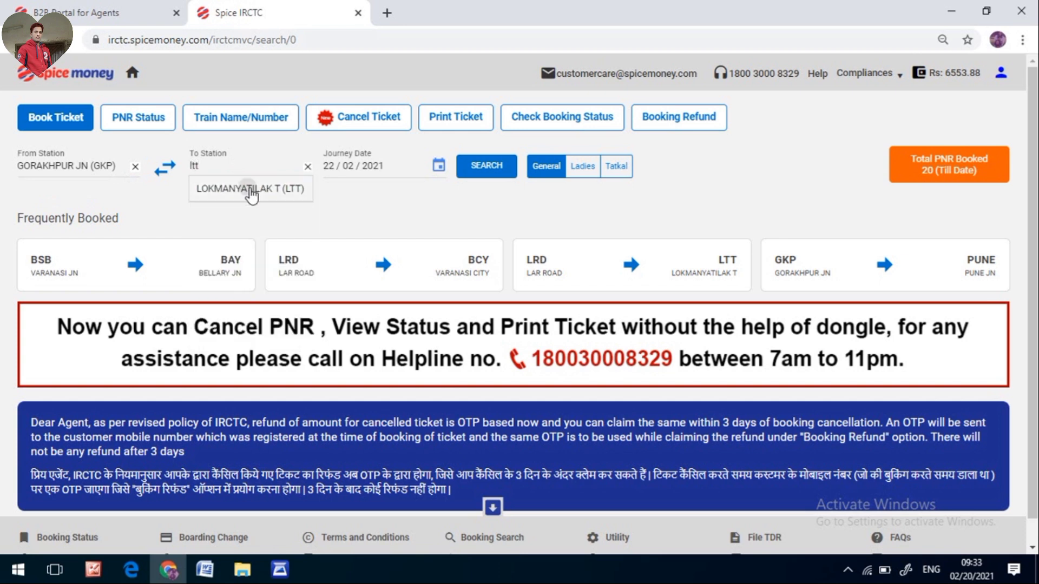
click(250, 189)
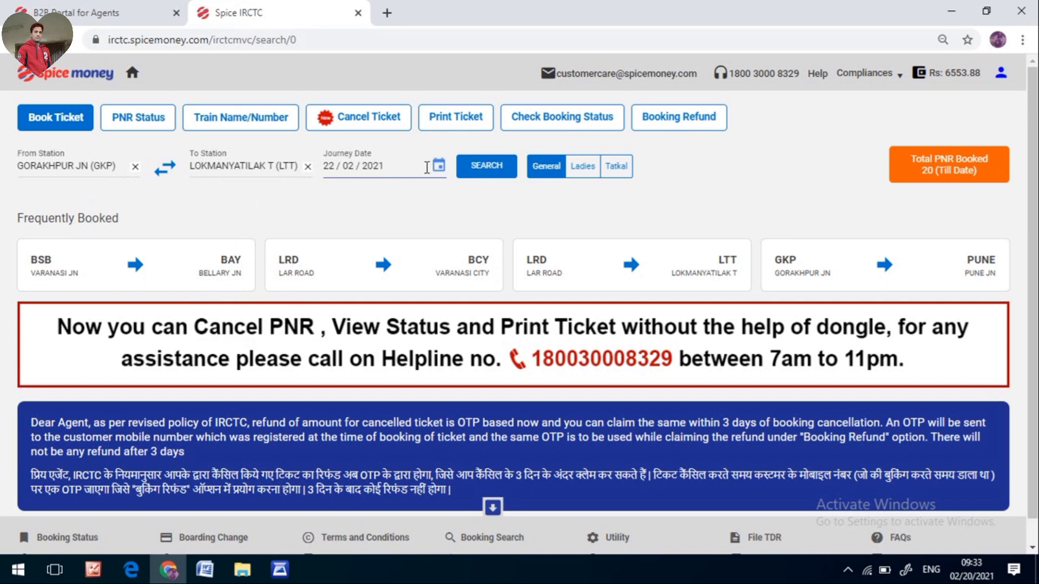
click(439, 166)
click(505, 208)
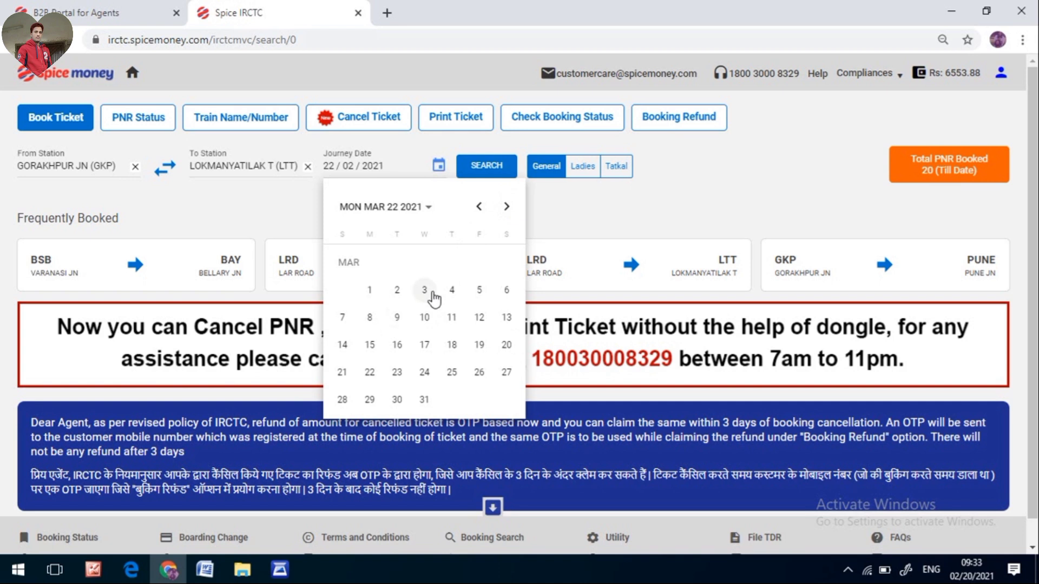
click(426, 294)
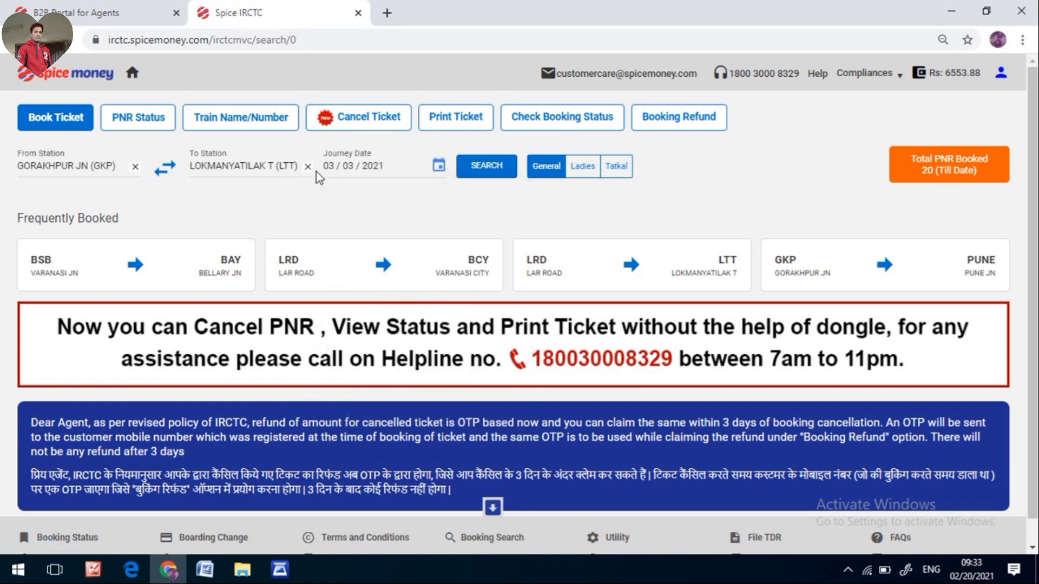
click(499, 166)
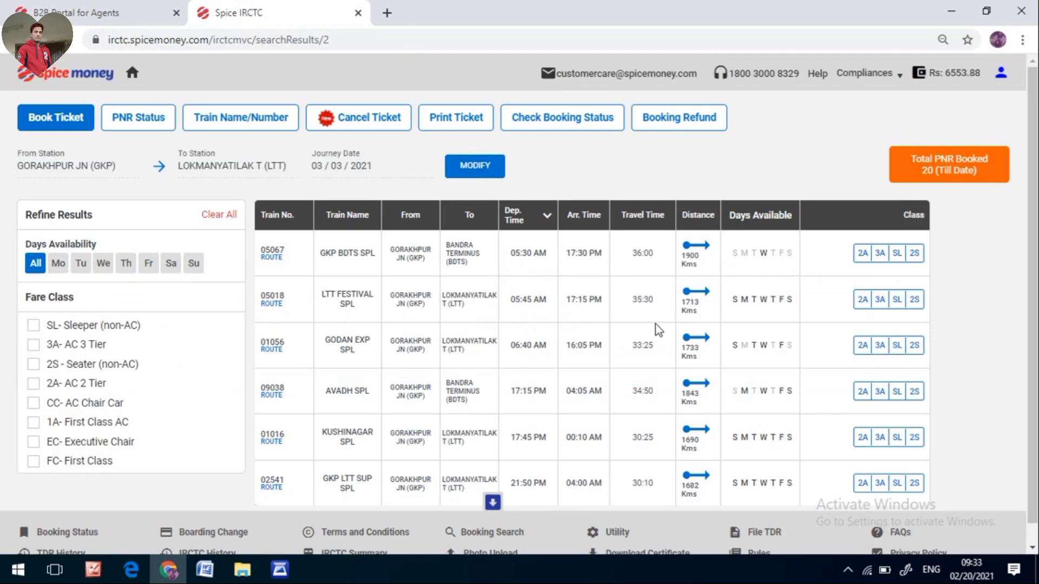
Check seat availability and fares on train 05018 LTT Festival Spl in the 2S, SL and 3A classes.
scroll(655, 323, down, 1)
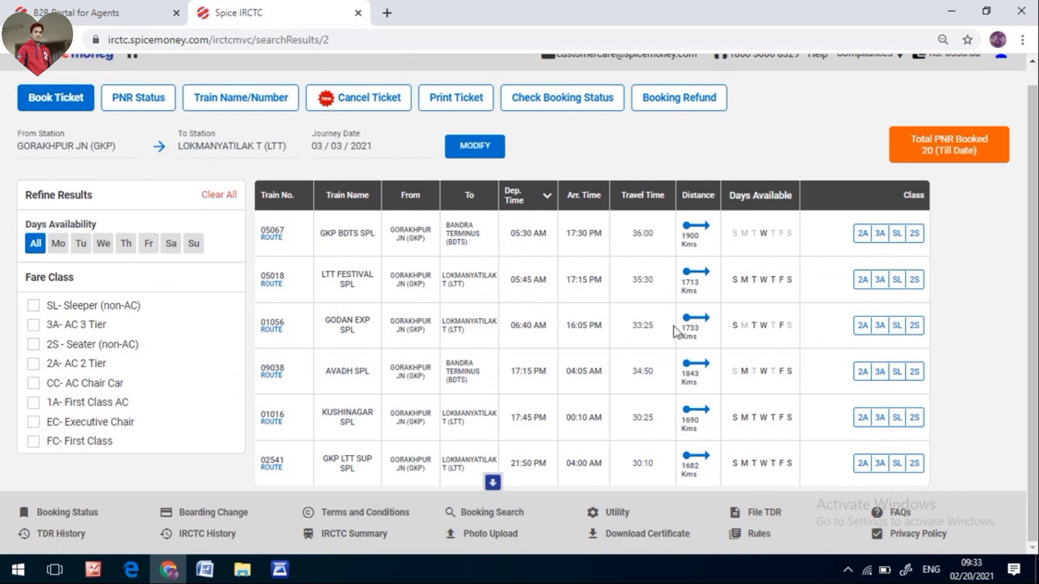
click(896, 417)
click(897, 233)
click(880, 279)
click(917, 284)
click(878, 281)
click(920, 288)
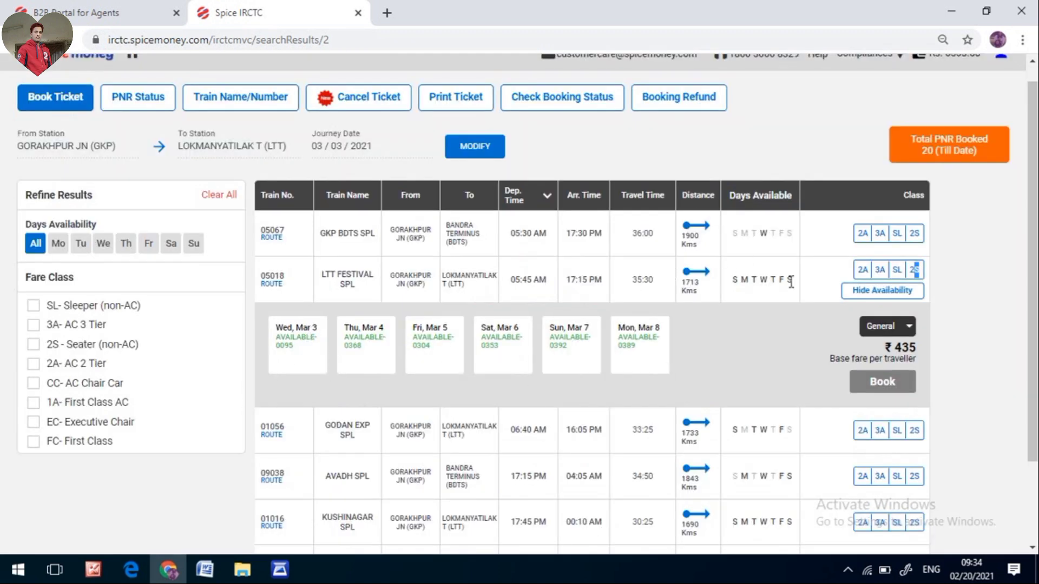
click(899, 270)
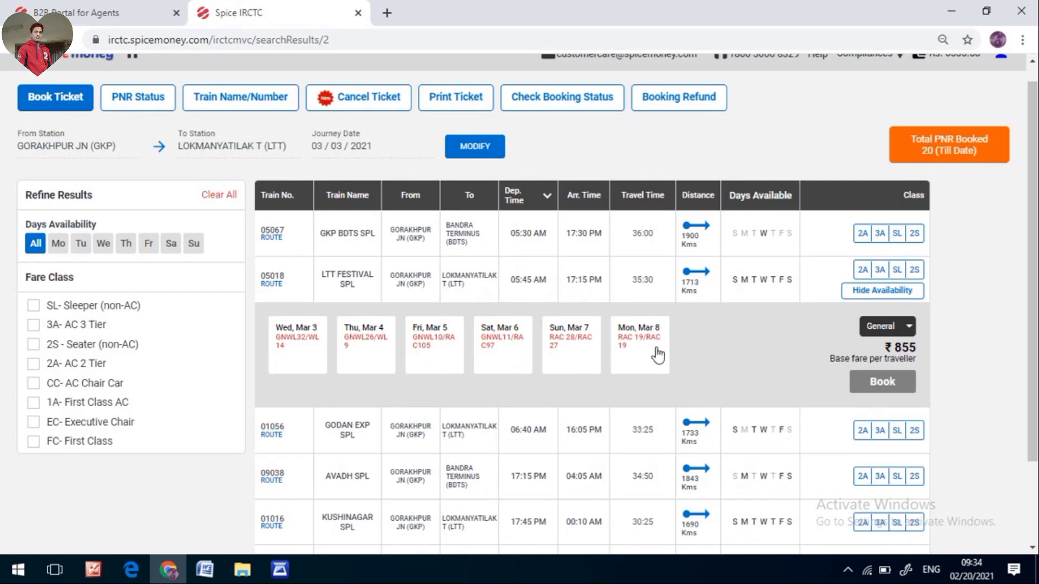
click(880, 270)
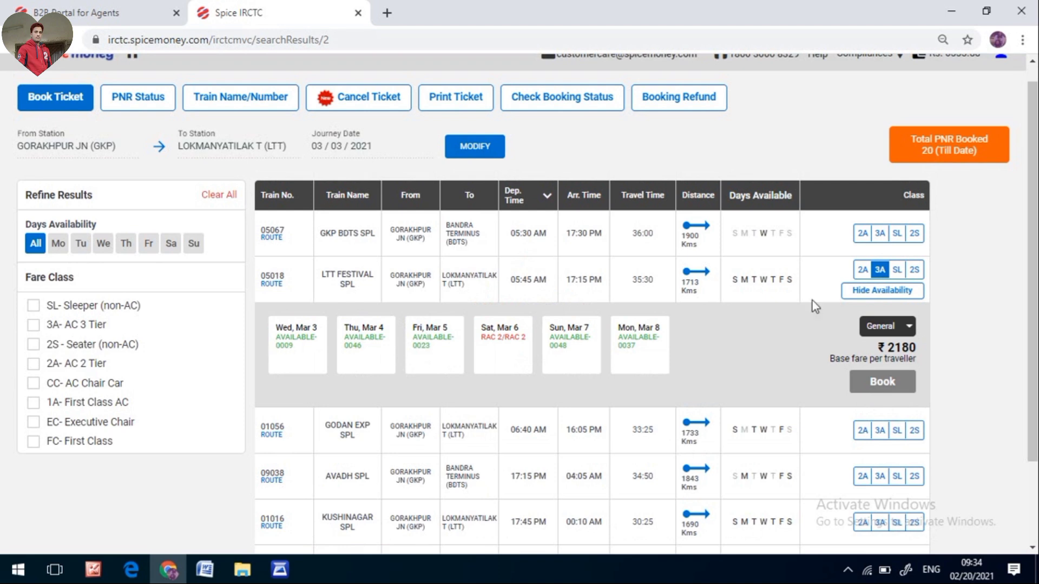
Choose class 2S on train 05018 for Wed, Mar 3 and proceed to the booking form.
click(914, 270)
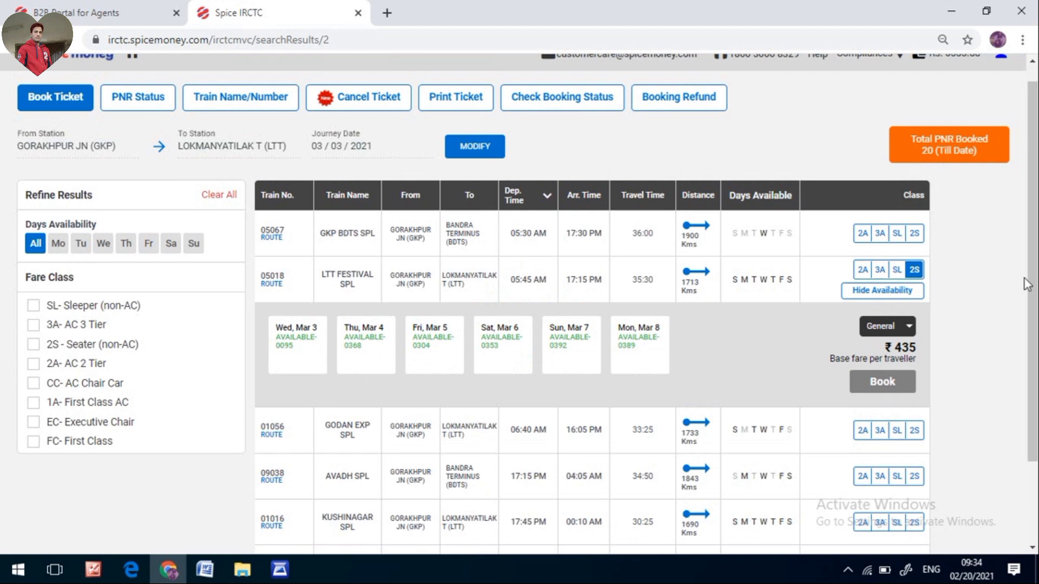
click(284, 357)
click(865, 380)
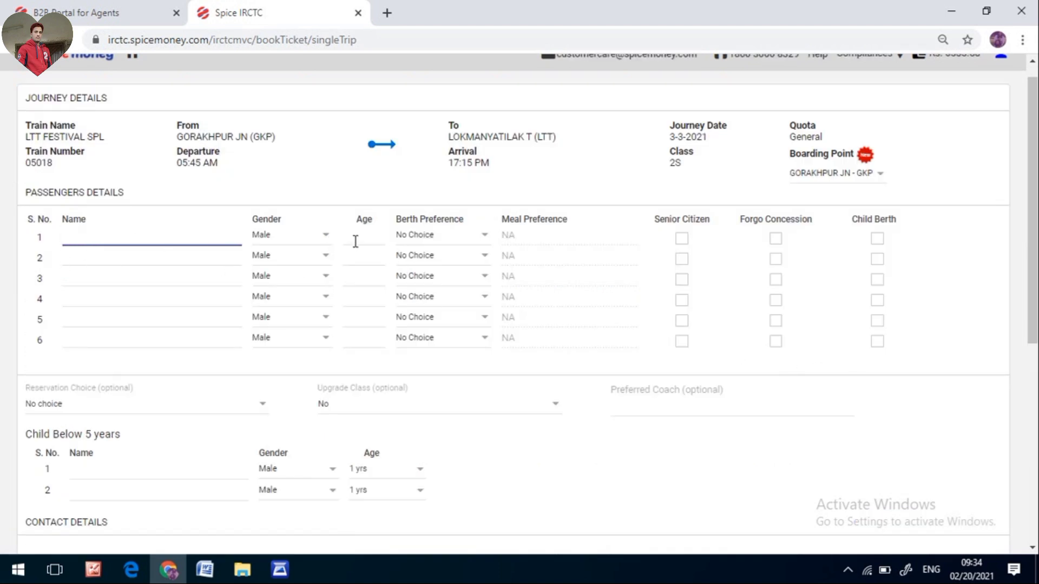
Fill in the first passenger's name, gender Male and age 26, keeping the berth preference at No Choice.
click(286, 238)
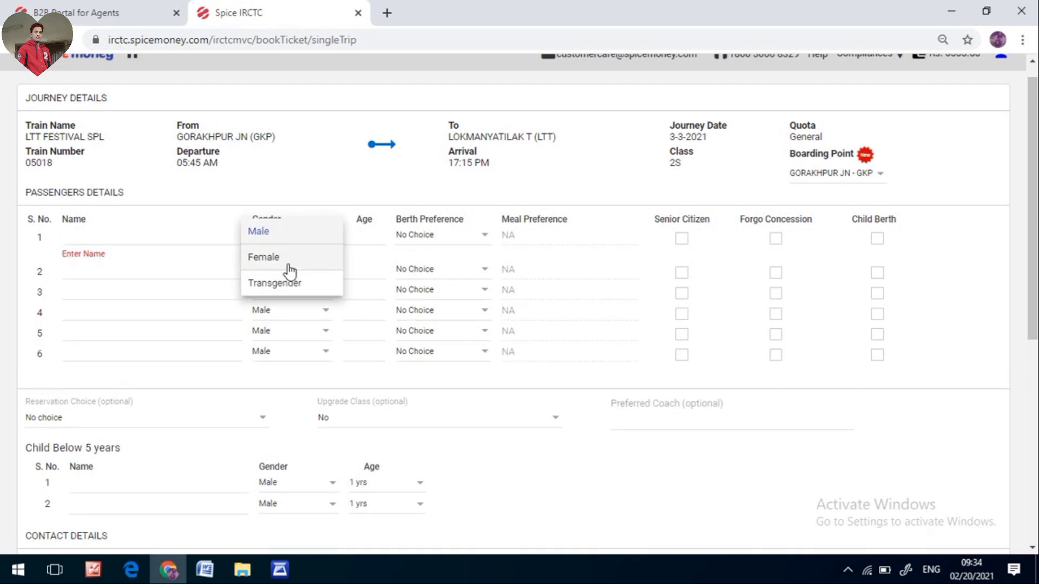
click(368, 238)
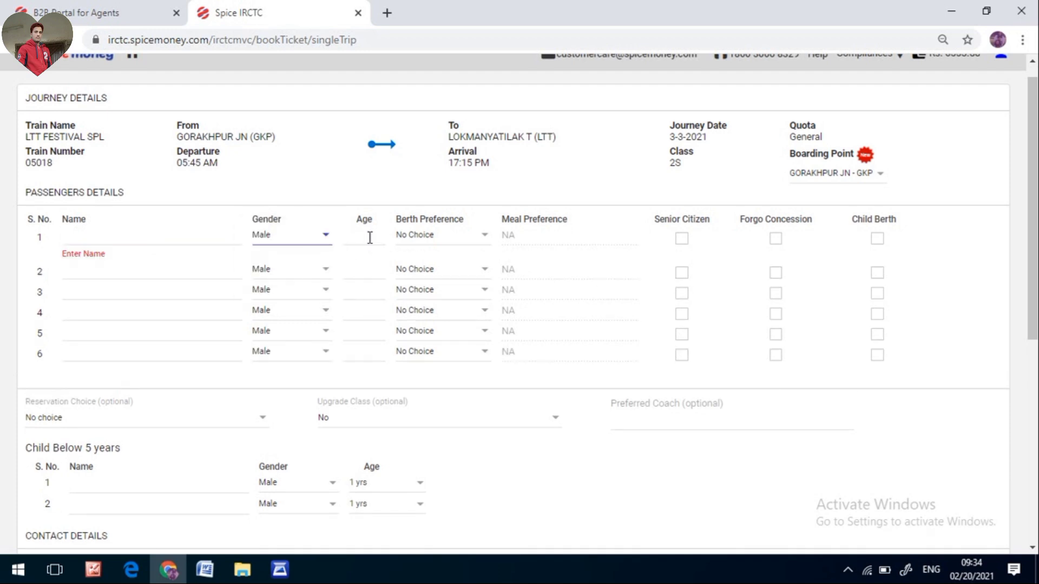
click(308, 237)
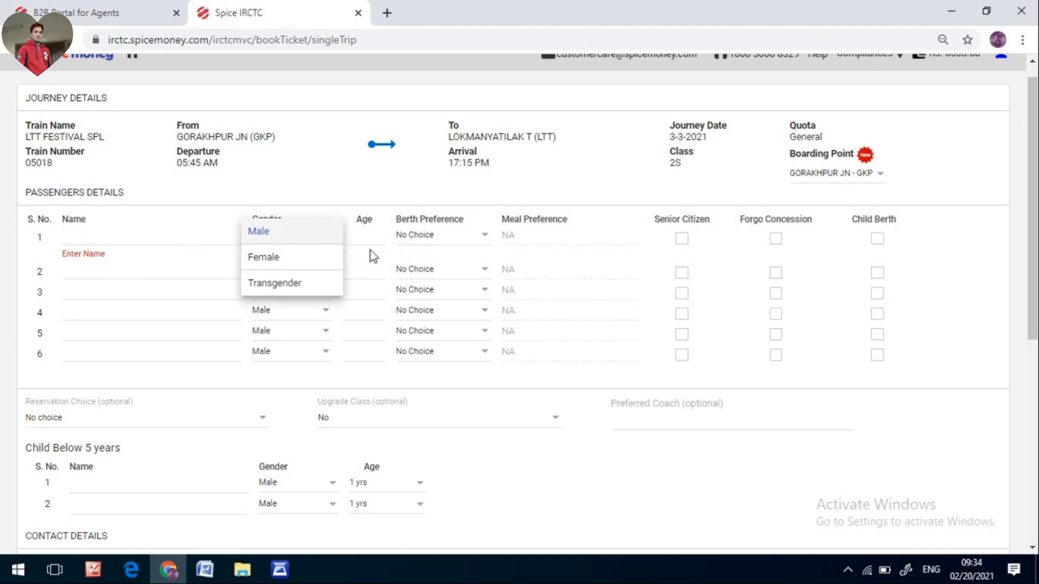
click(374, 236)
click(461, 269)
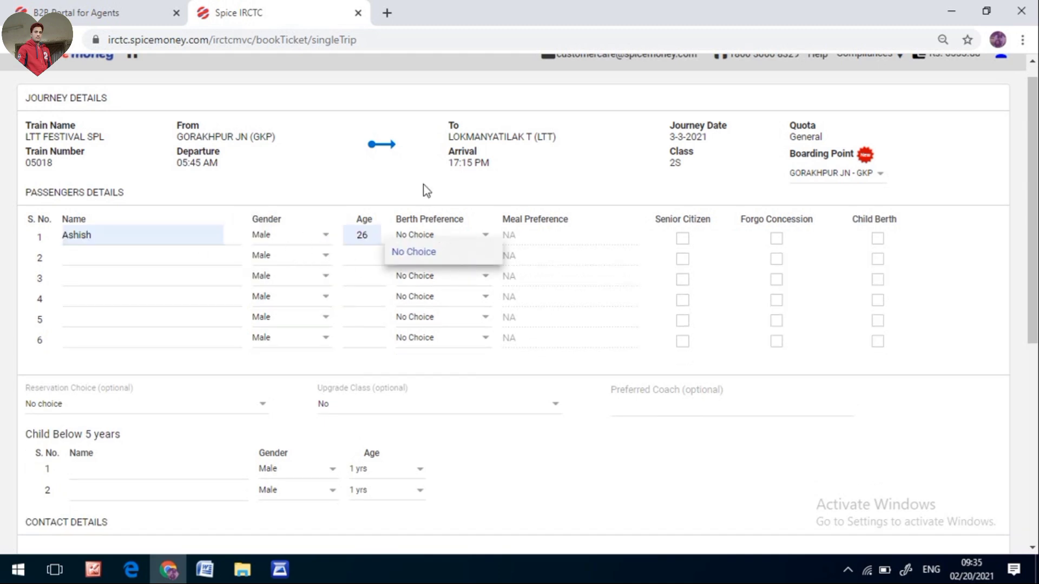
click(362, 236)
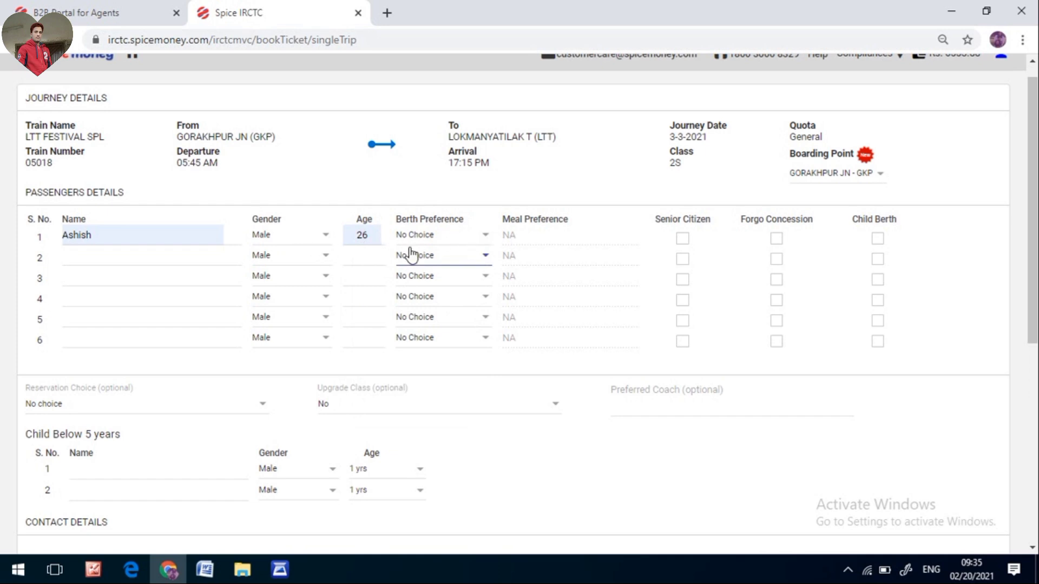
click(449, 237)
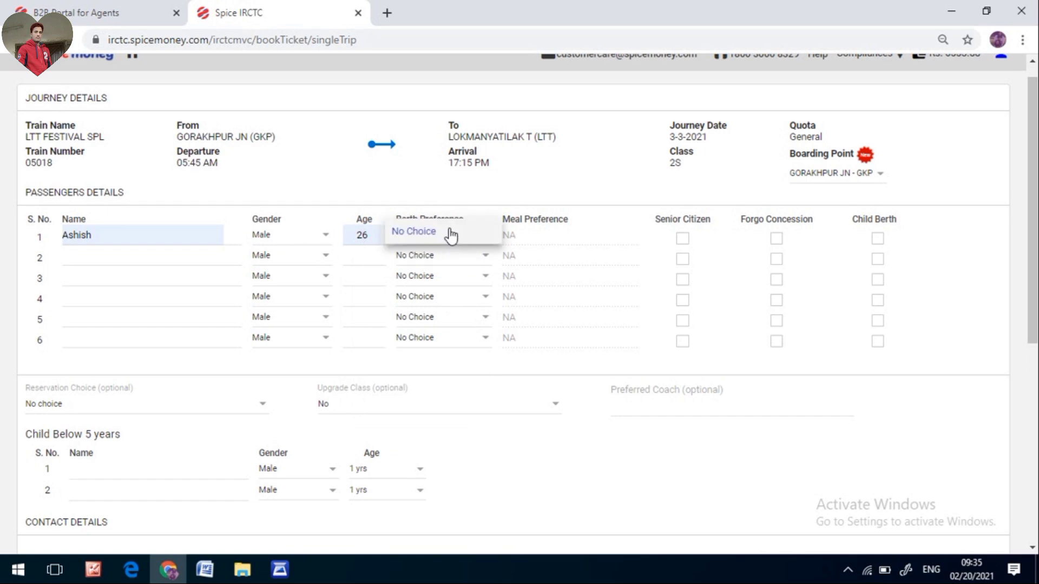
click(502, 196)
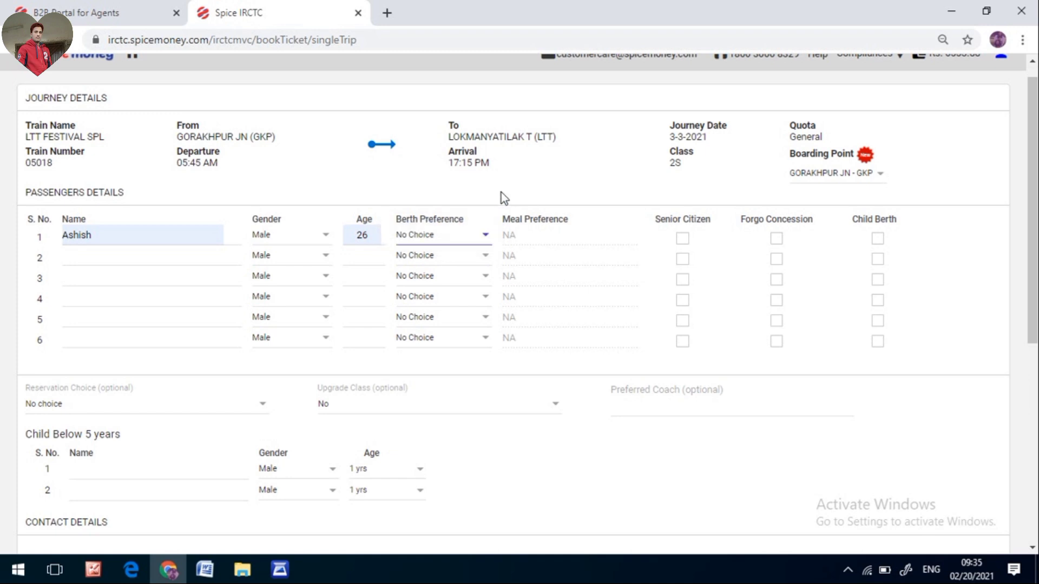
click(456, 243)
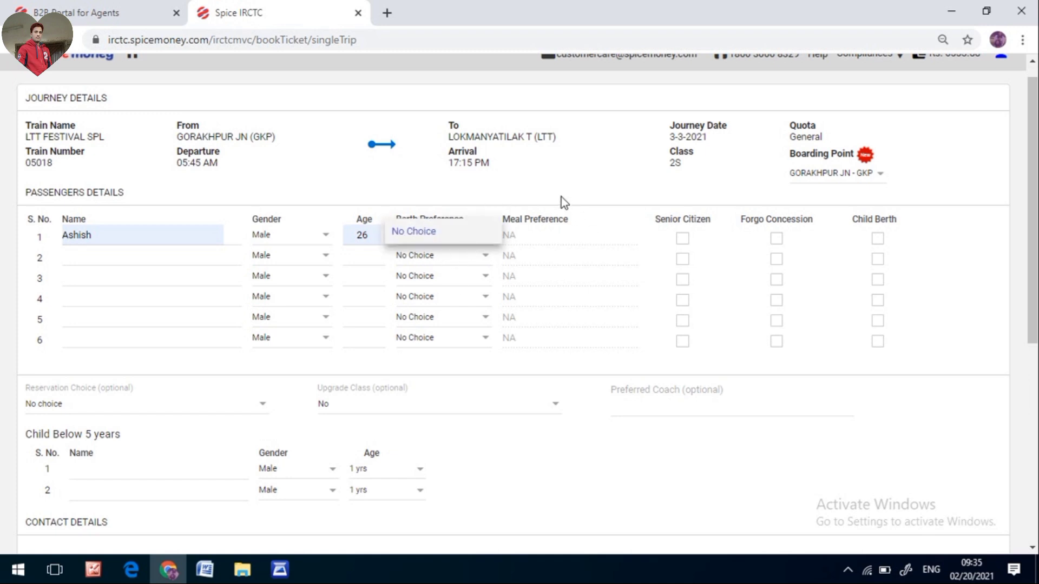
Complete the contact and destination address details, accept travel insurance, and submit the booking with dongle authentication.
scroll(342, 287, down, 7)
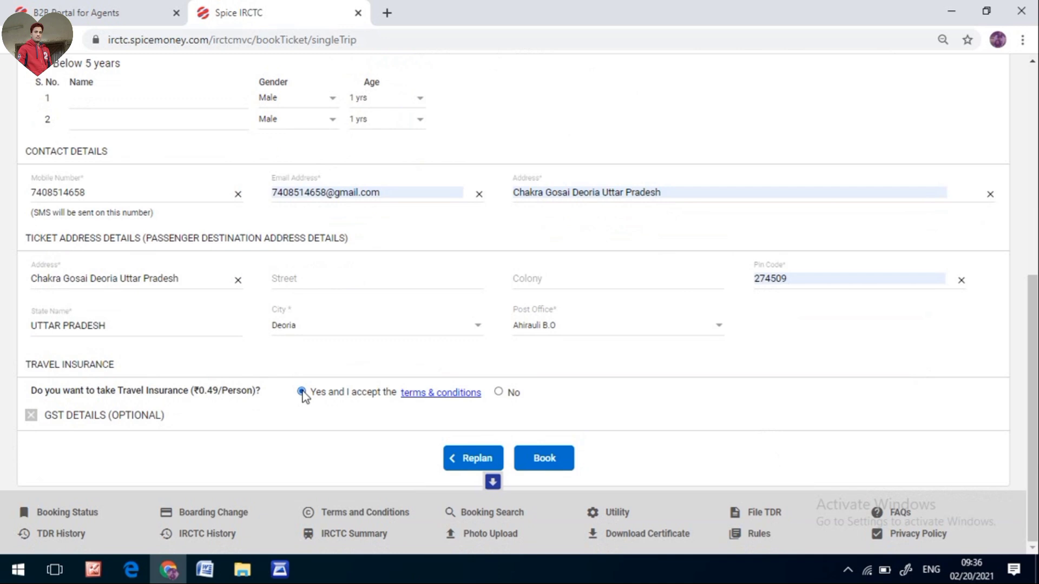
click(551, 458)
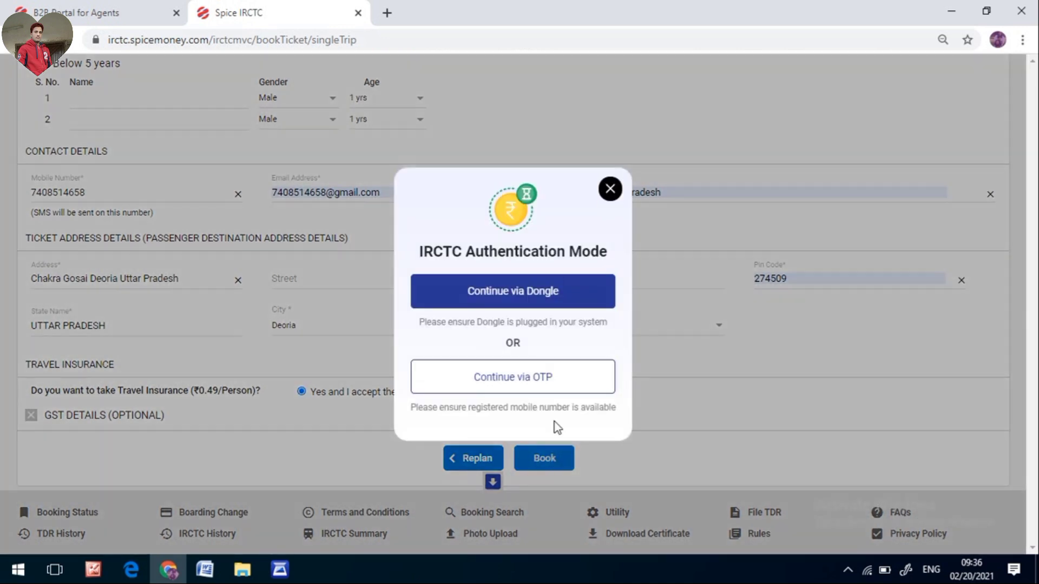
click(480, 297)
Pay for the reviewed ticket and continue to the IRCTC authentication page.
scroll(563, 345, down, 1)
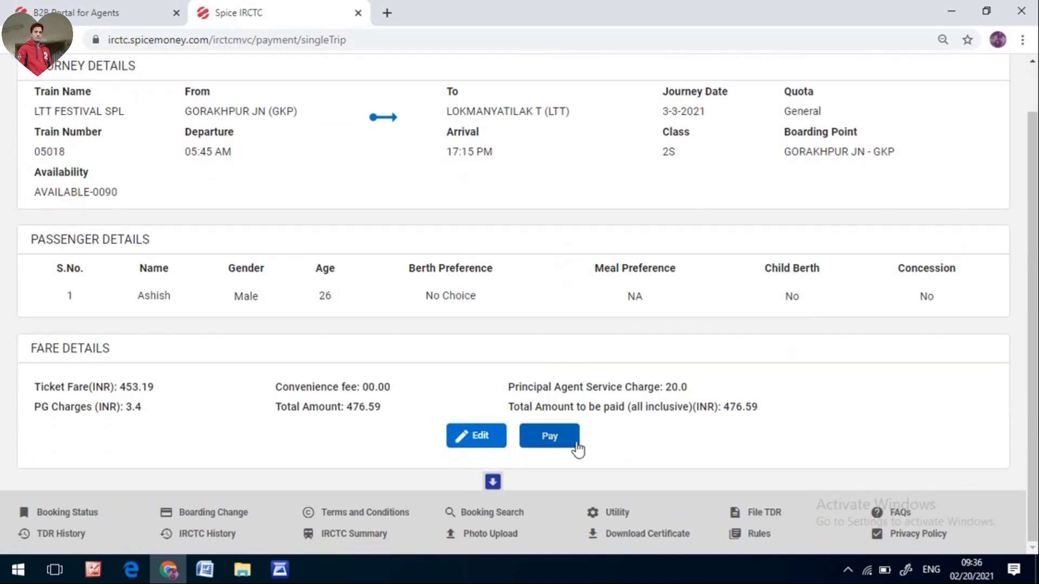
click(555, 439)
click(550, 321)
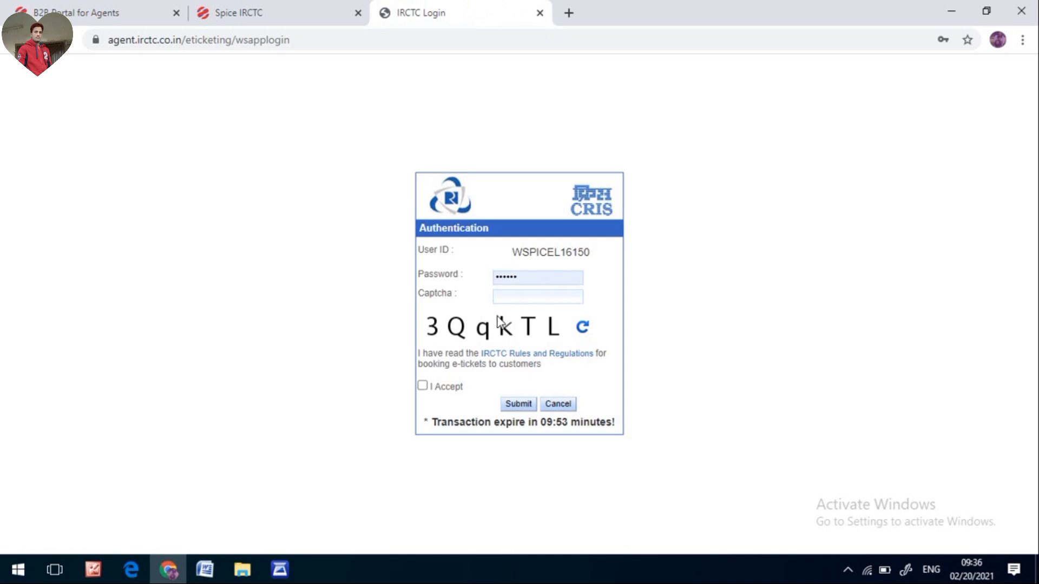
Enter the captcha code, accept the IRCTC Rules and Regulations, and submit the authentication form.
click(518, 296)
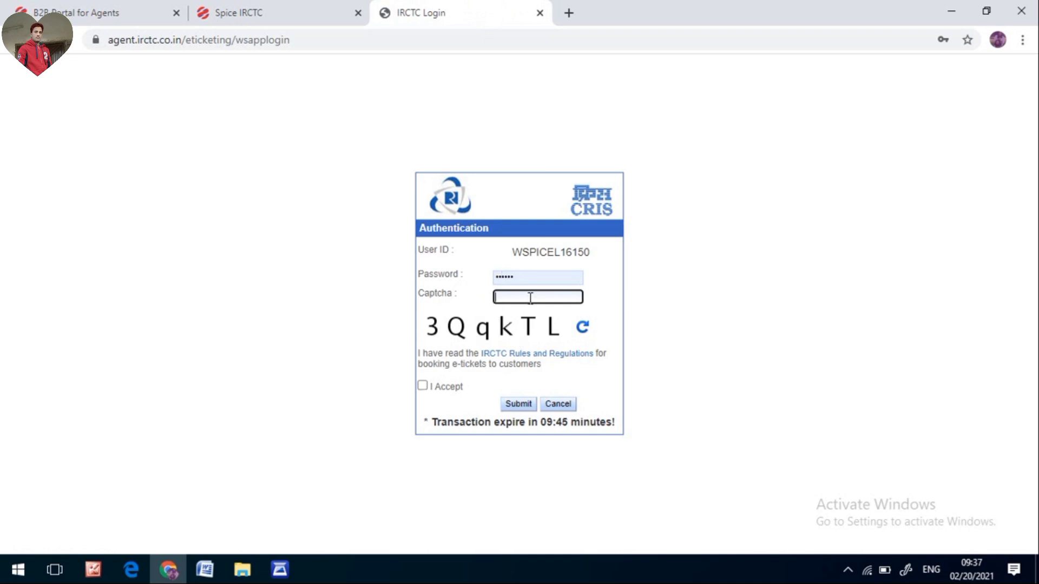
text(3@qkTL)
click(422, 386)
click(520, 405)
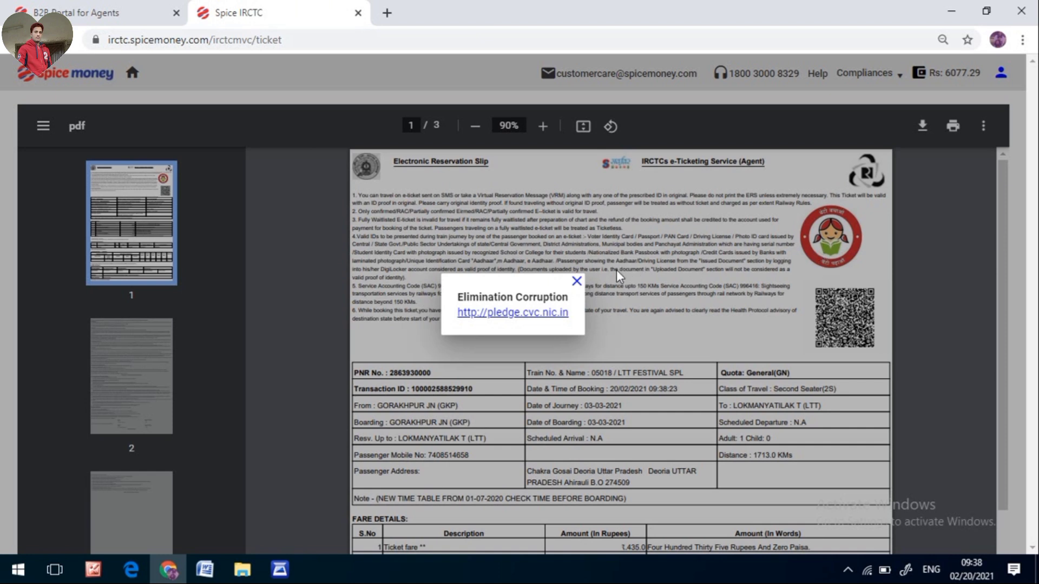
Dismiss the Elimination Corruption notice and download the ticket to the Desktop as ticket.pdf.
click(577, 281)
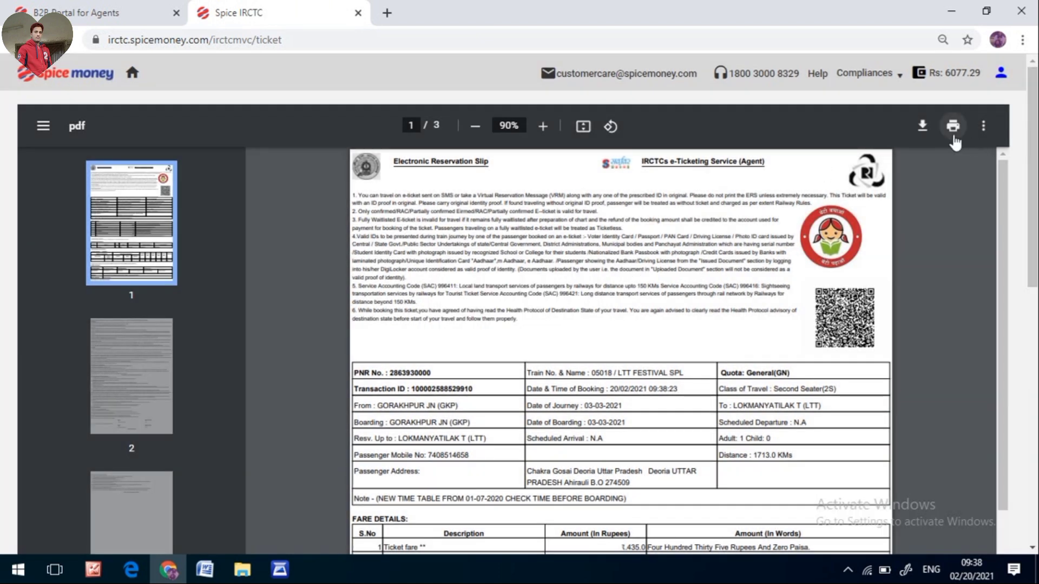
click(922, 126)
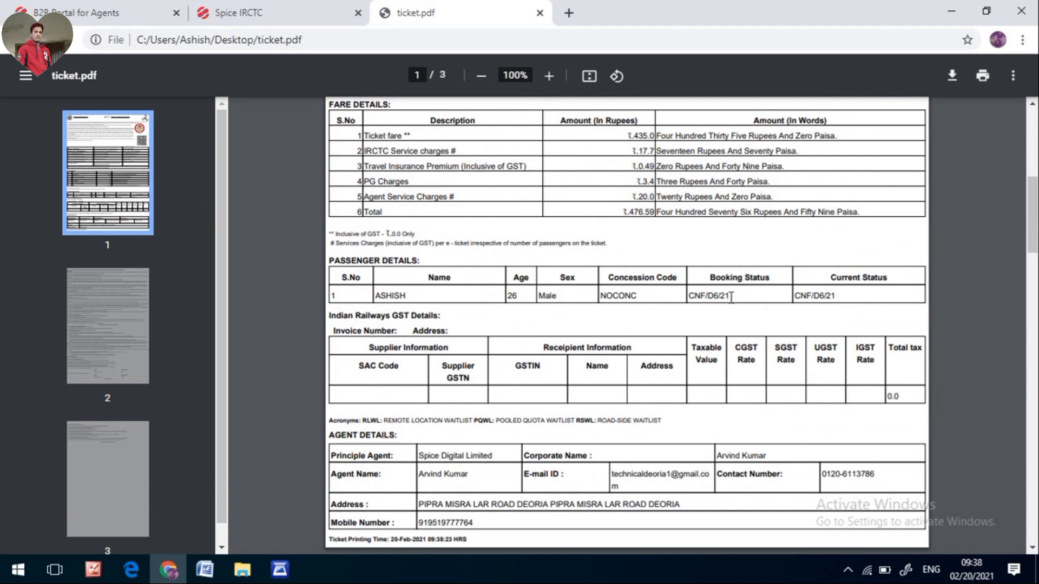
Examine the passenger's booking status and the PNR number in the downloaded ticket.pdf, and close the file.
drag(729, 297, 715, 303)
scroll(744, 327, up, 5)
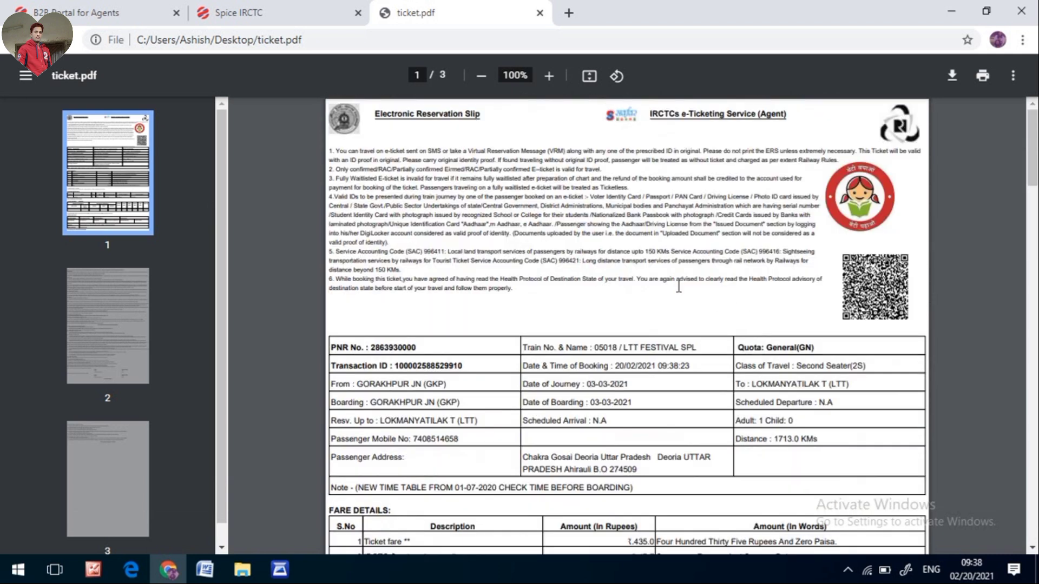
drag(370, 345, 433, 349)
click(447, 357)
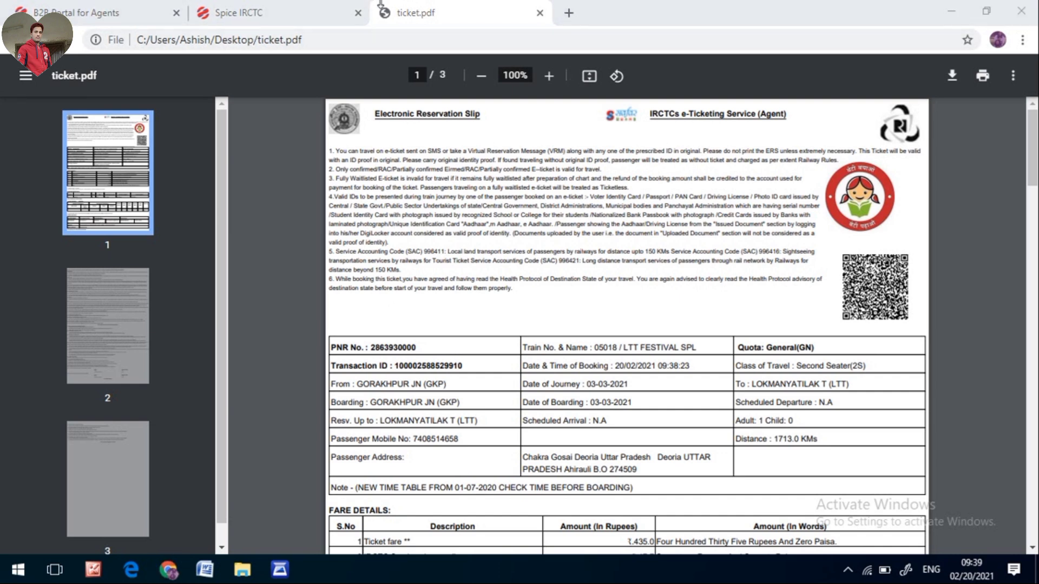
click(539, 13)
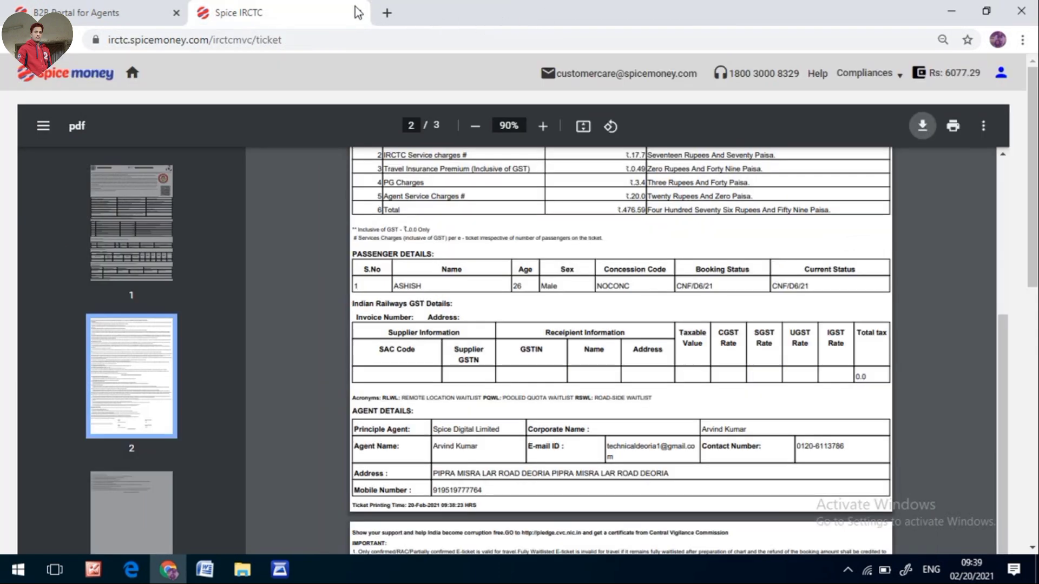
Examine the ticket booking deduction and commission amounts in the agent portal's wallet transaction history.
click(358, 13)
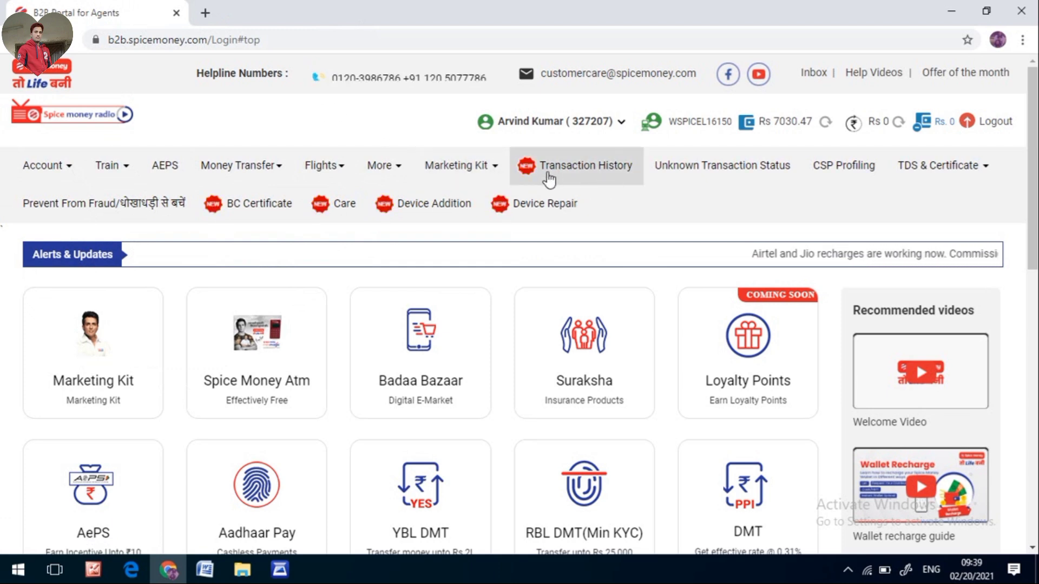
click(569, 176)
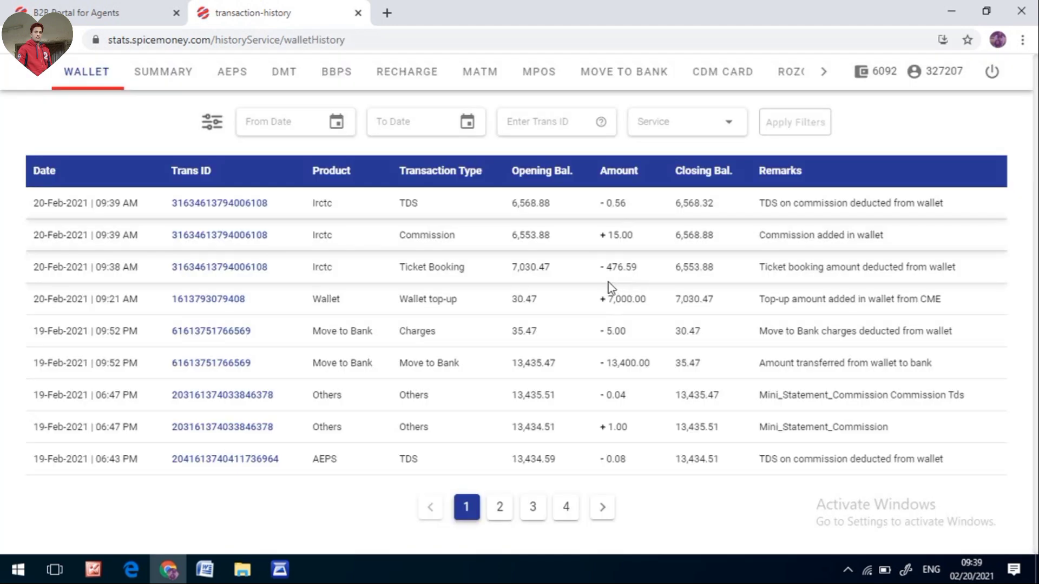
drag(606, 268, 626, 267)
drag(604, 234, 618, 233)
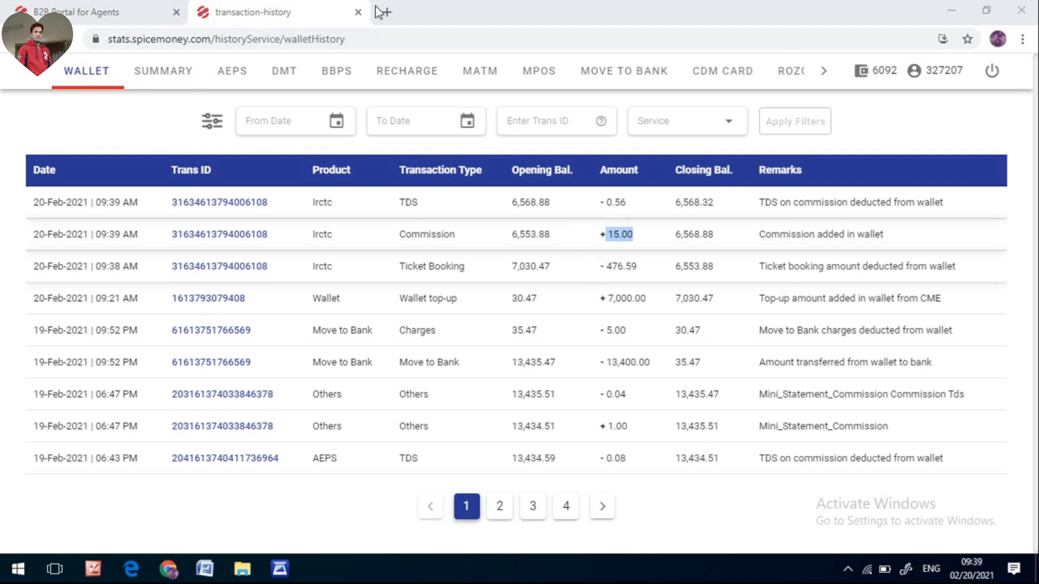
click(358, 12)
Reopen train ticket booking and search for trains from GORAKHPUR JN (GKP) to LOKMANYATILAK T (LTT) on 03/03/2021.
click(130, 197)
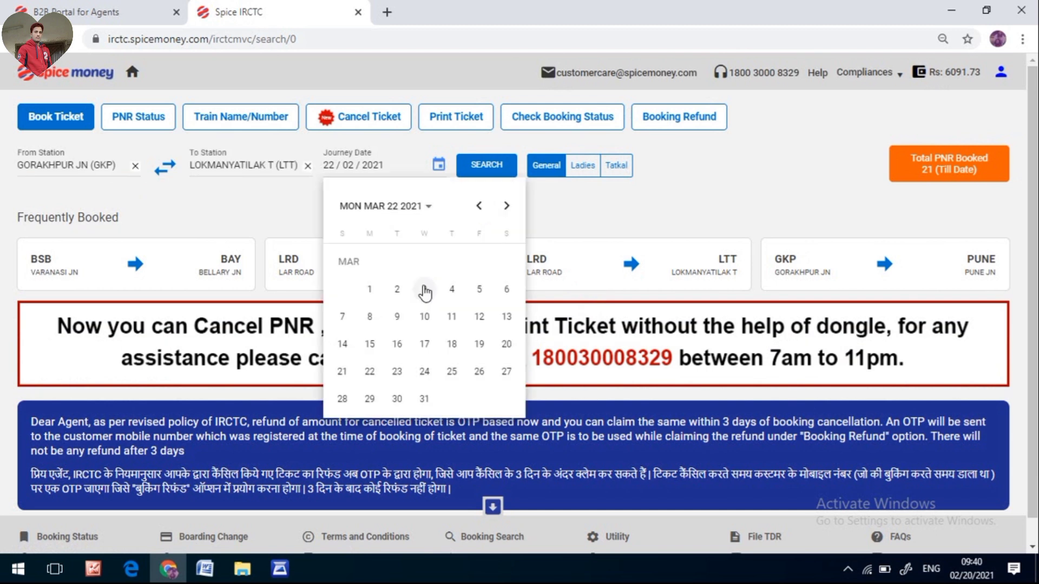
click(424, 290)
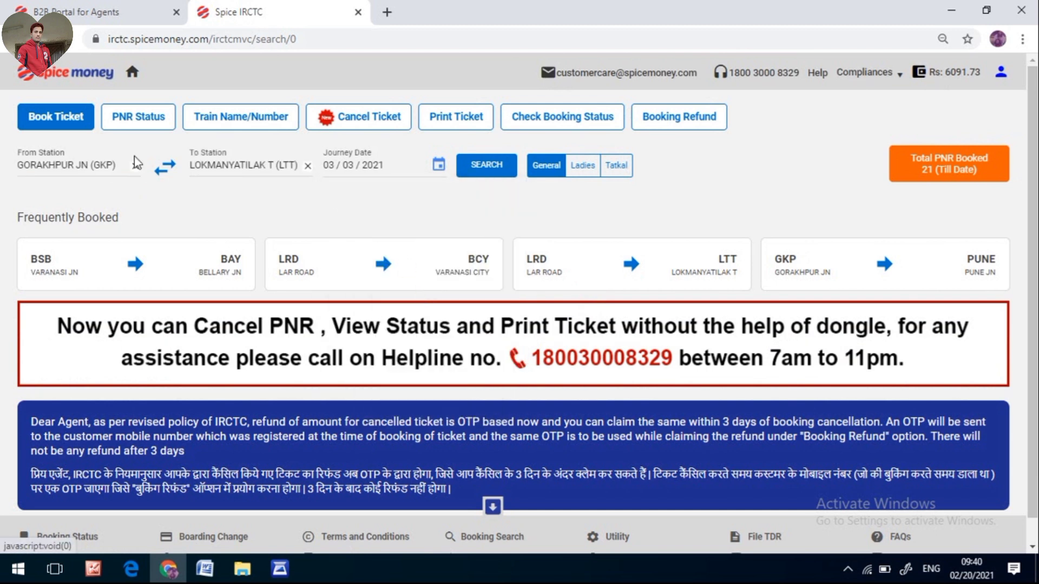
click(497, 166)
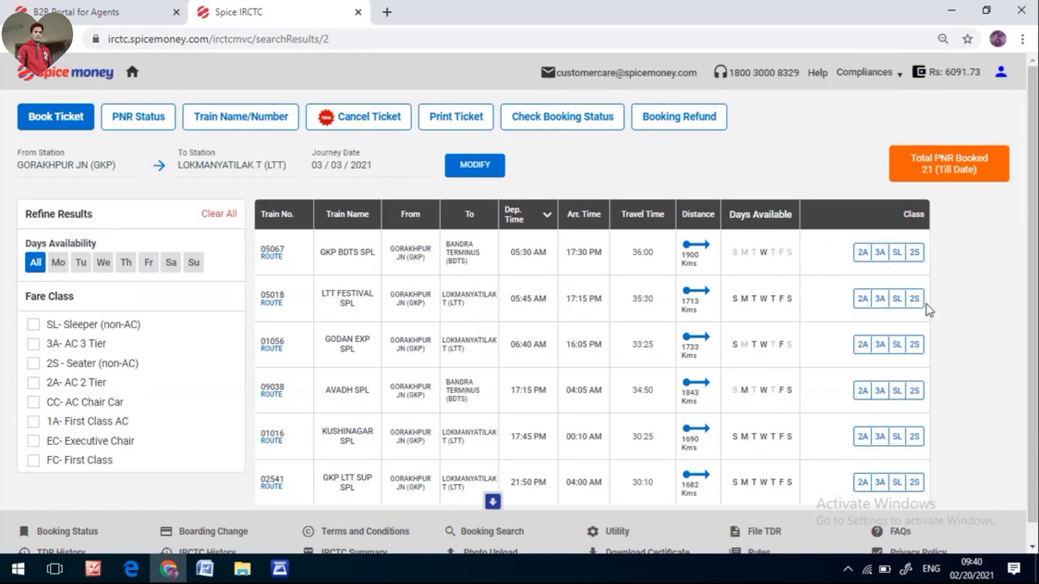
Choose class SL on train 05018 LTT FESTIVAL SPL and start booking it for Wed, Mar 3.
click(897, 307)
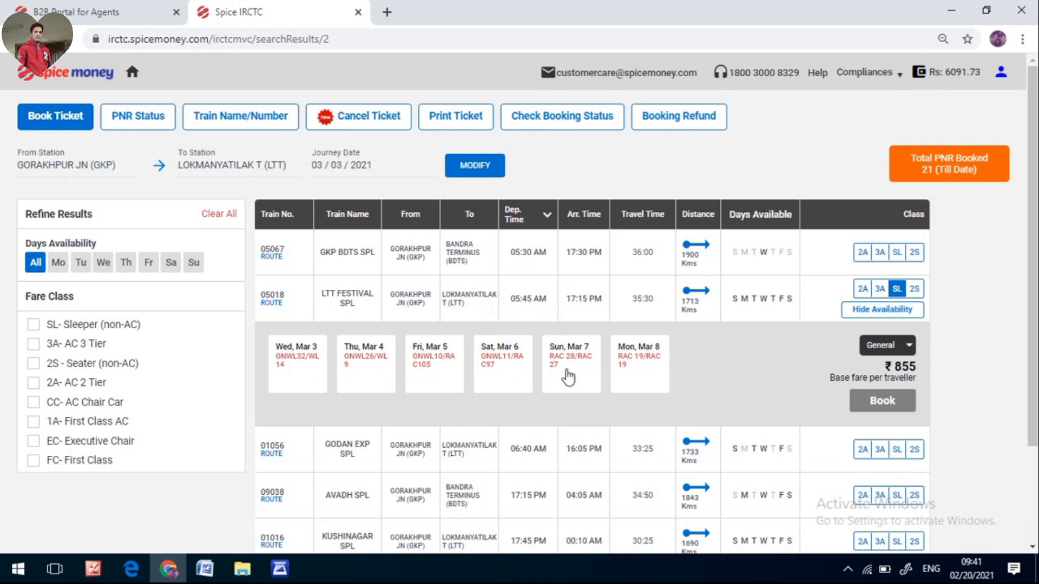
click(291, 368)
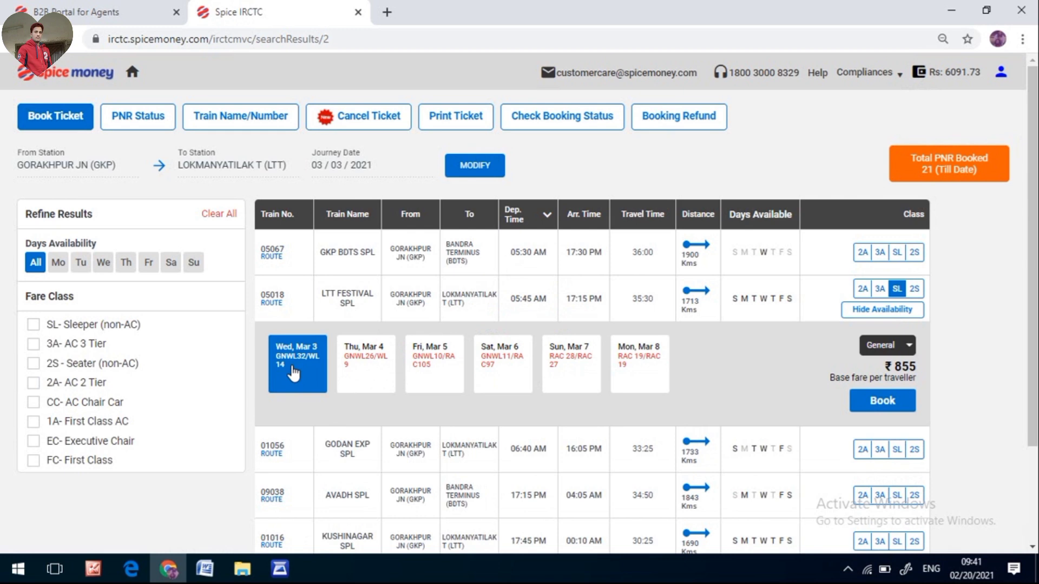
click(883, 401)
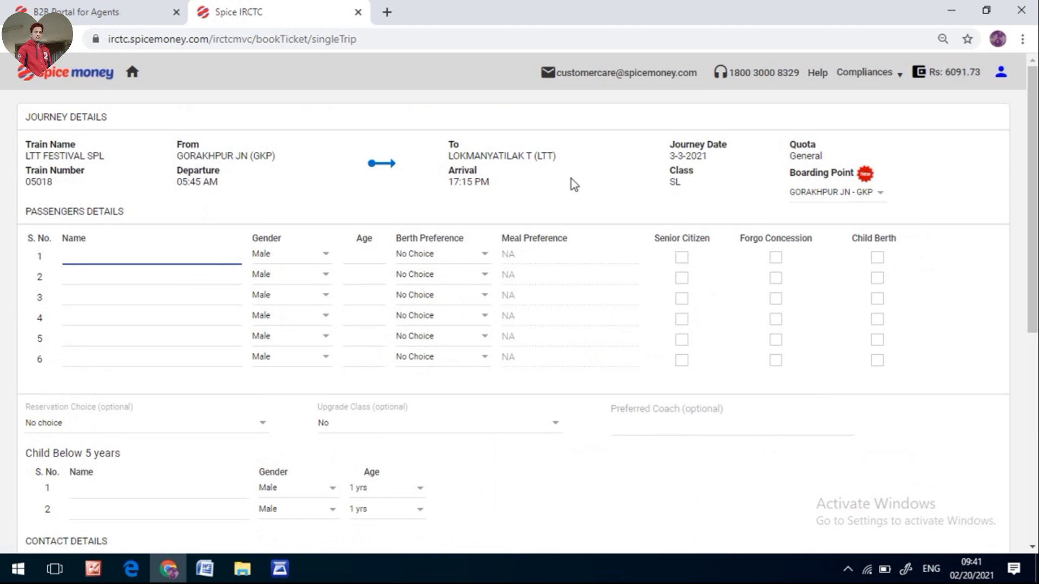
Fill in the first passenger's name and set the age to 26 using the saved entries.
click(144, 250)
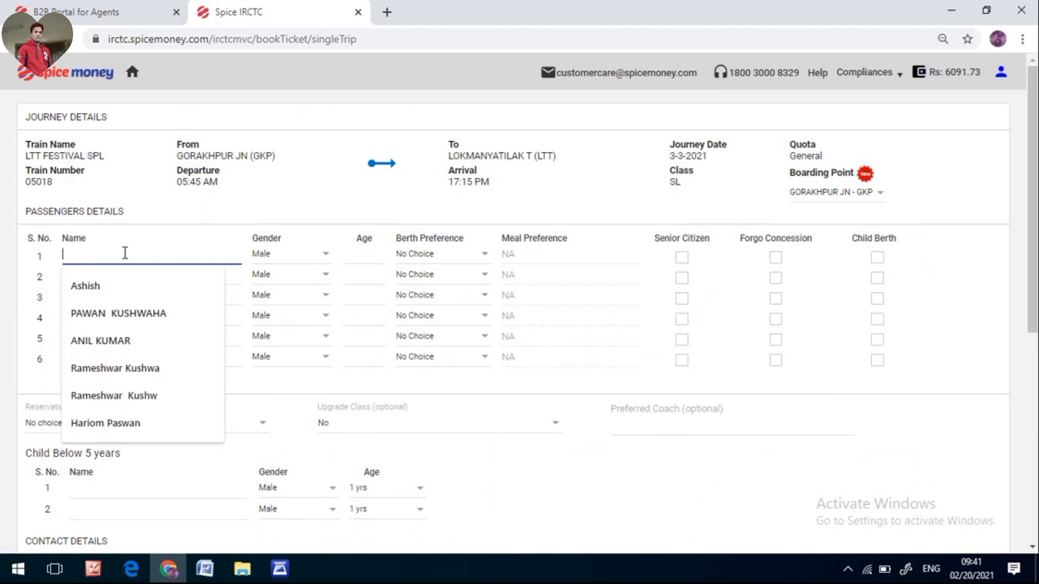
click(115, 282)
click(365, 253)
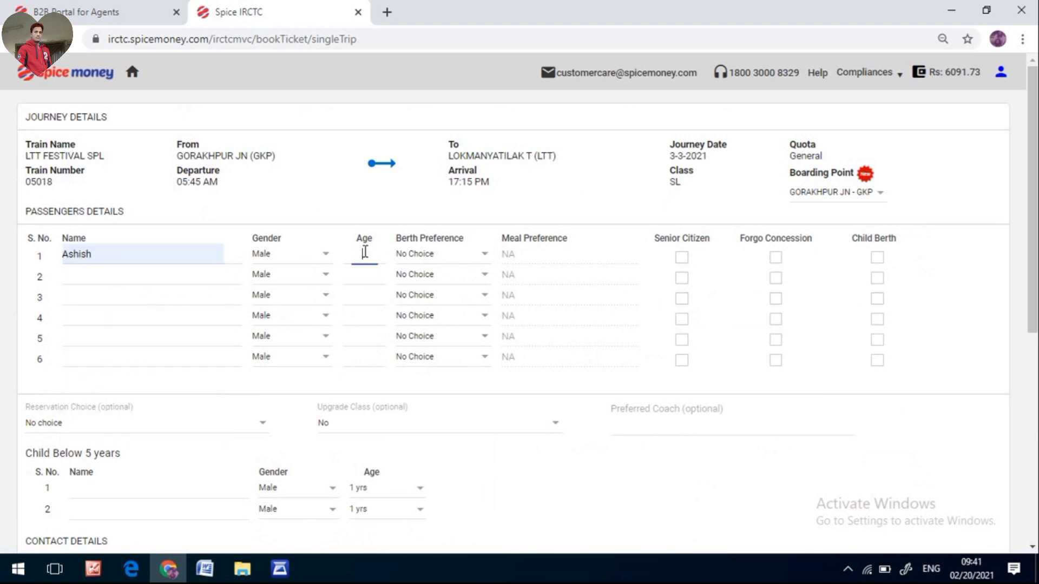
click(365, 252)
click(379, 295)
Fill in the passenger's contact and destination address details, and submit the booking with dongle authentication.
scroll(587, 264, down, 4)
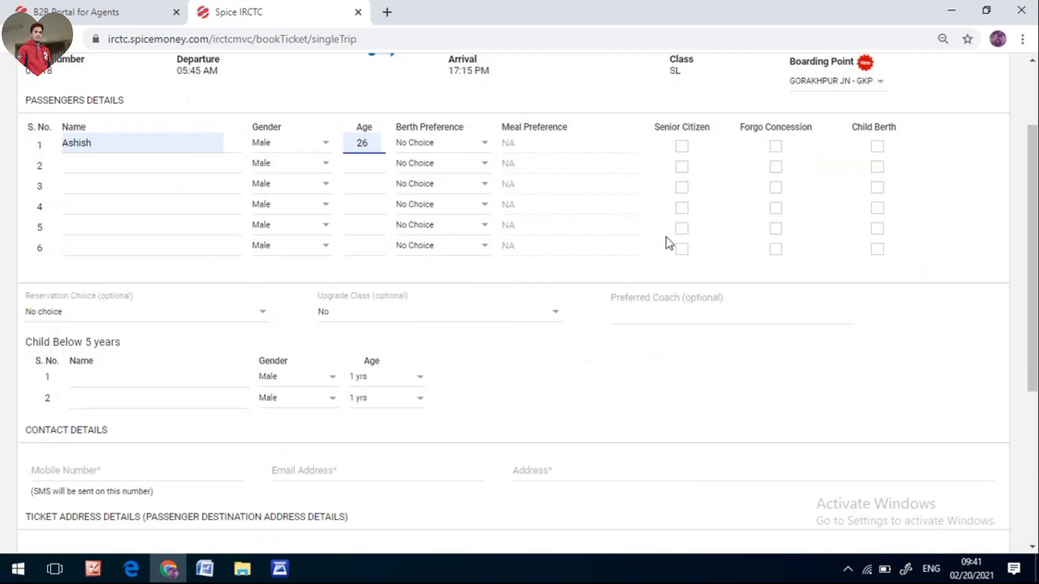
scroll(216, 243, down, 4)
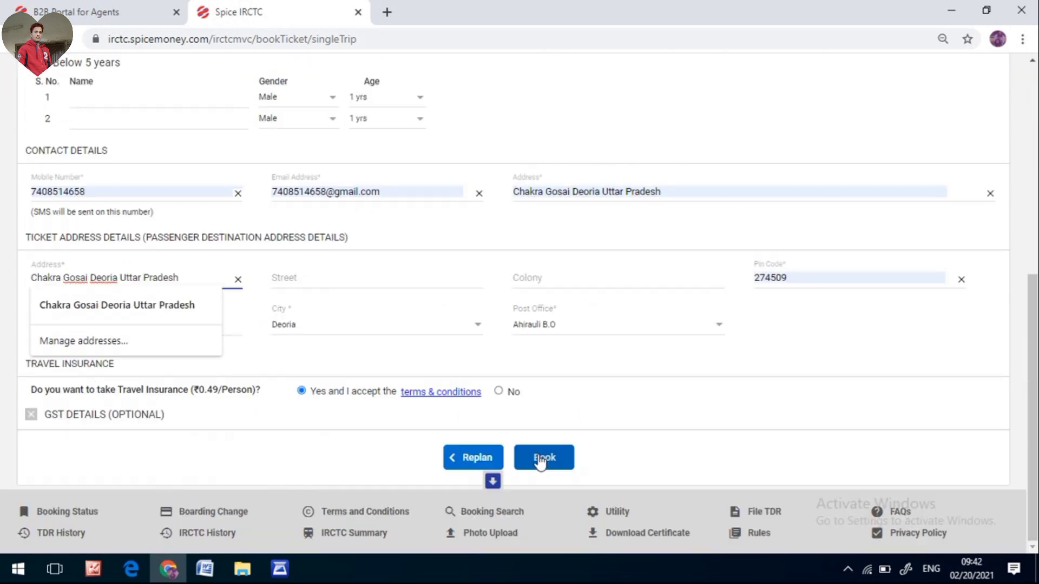
click(543, 464)
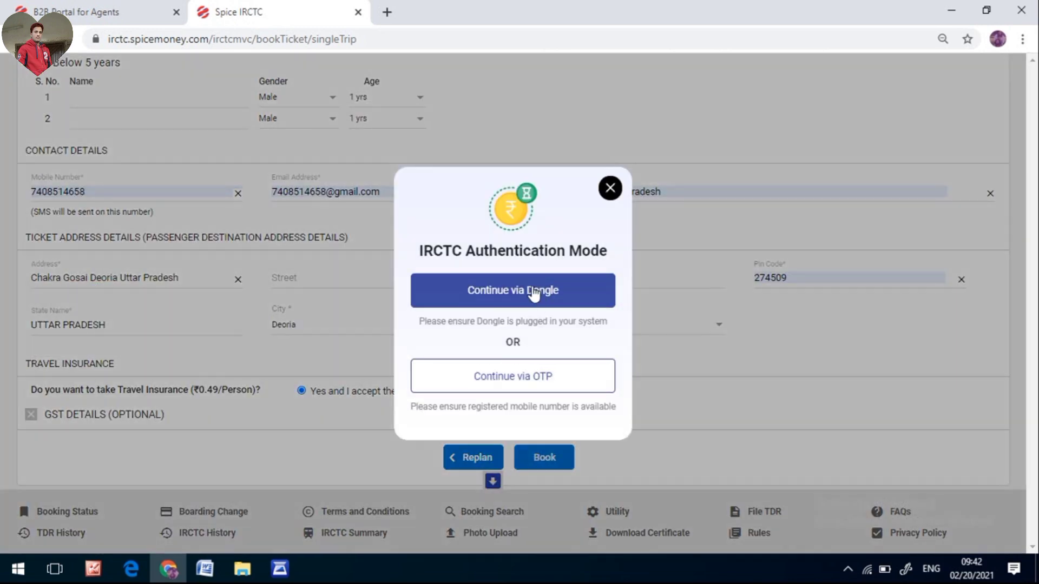
click(487, 292)
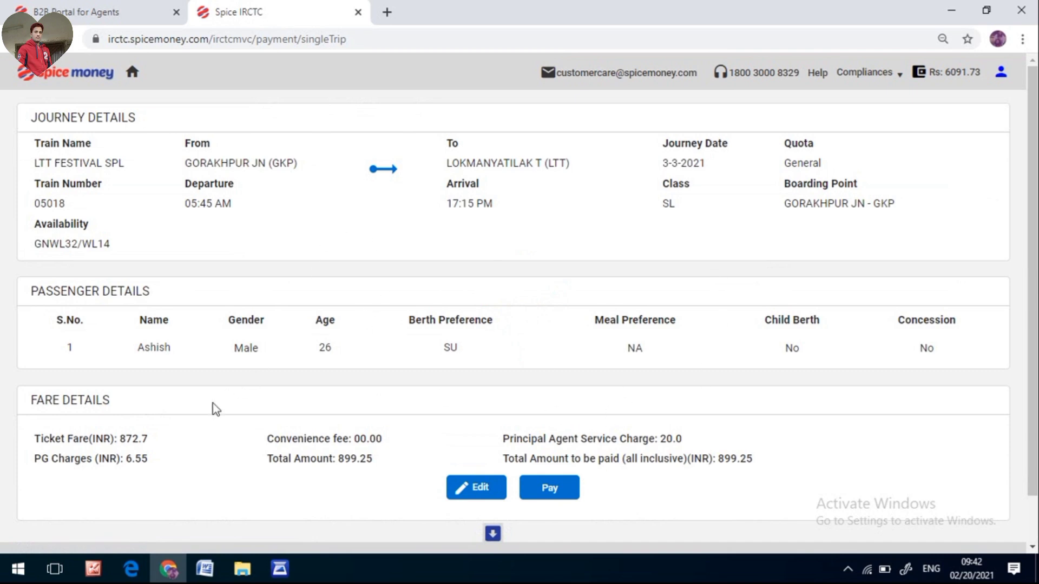
Review the ticket's fare details and confirm payment from the Spice wallet.
drag(121, 439, 167, 457)
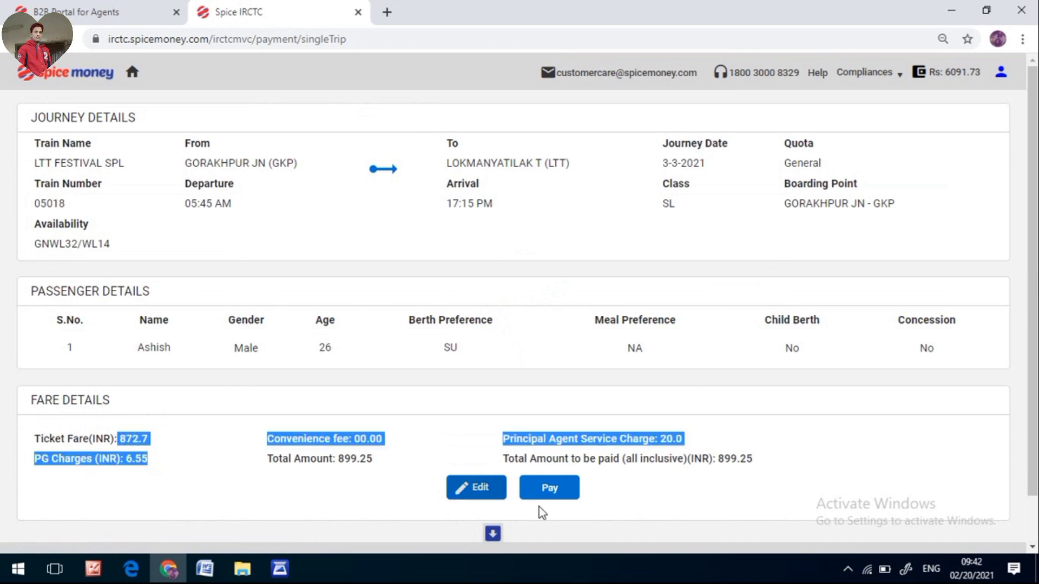
click(553, 492)
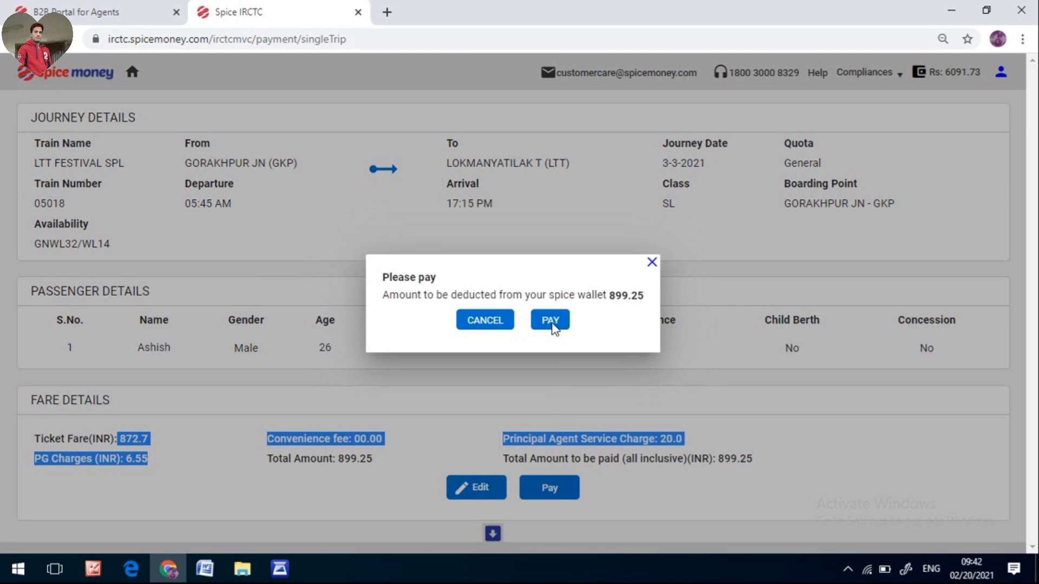
click(550, 323)
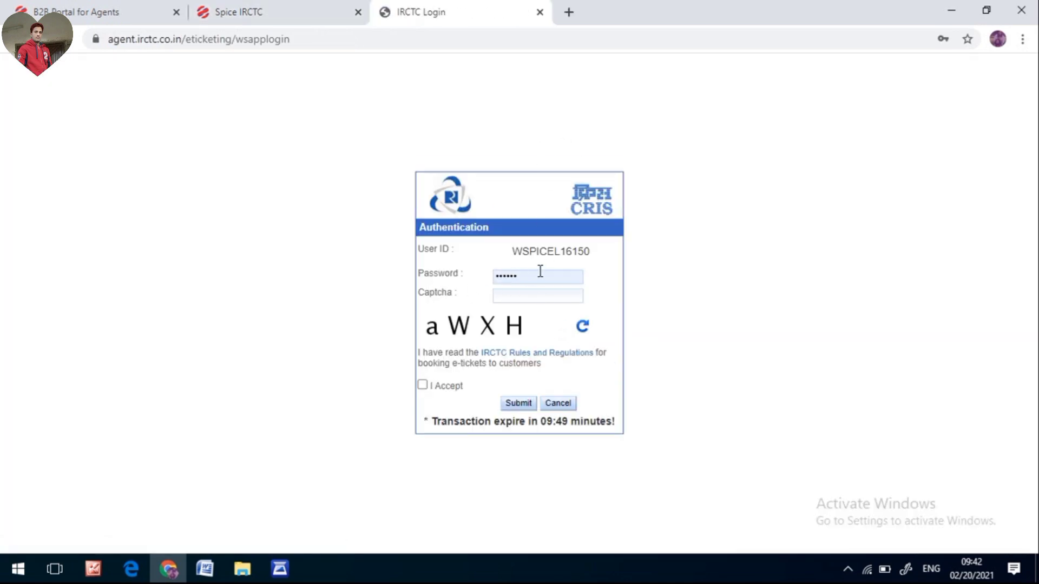
Enter the captcha code, accept the IRCTC Rules and Regulations, and submit the authentication for the second booking.
click(548, 296)
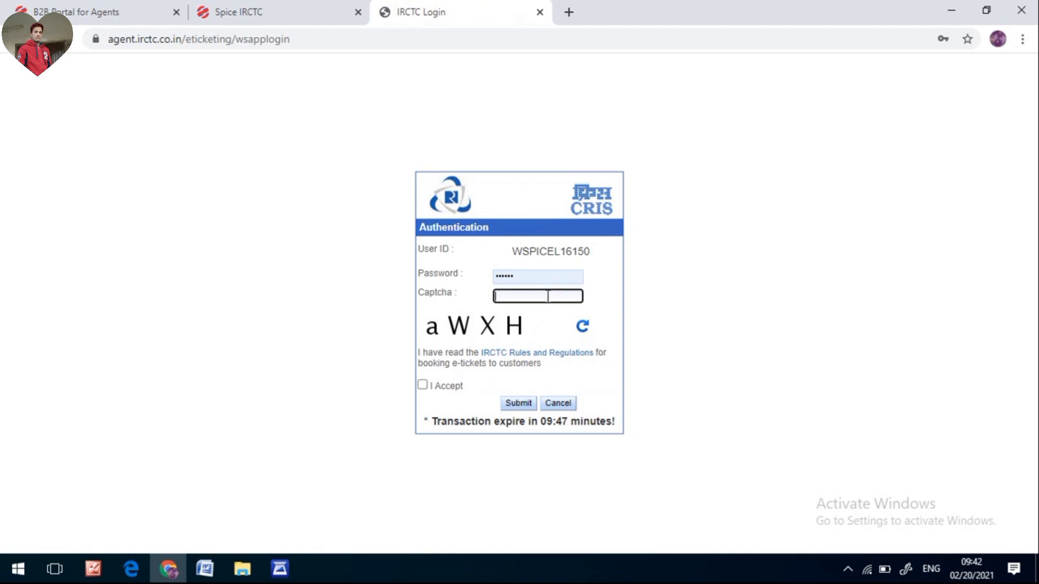
text(aWXH)
click(422, 385)
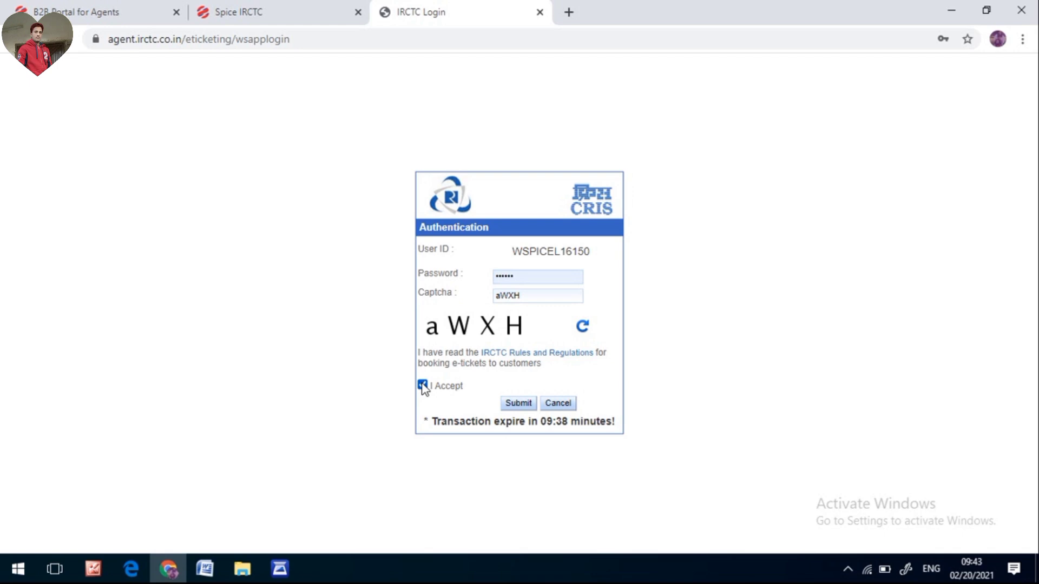
click(513, 406)
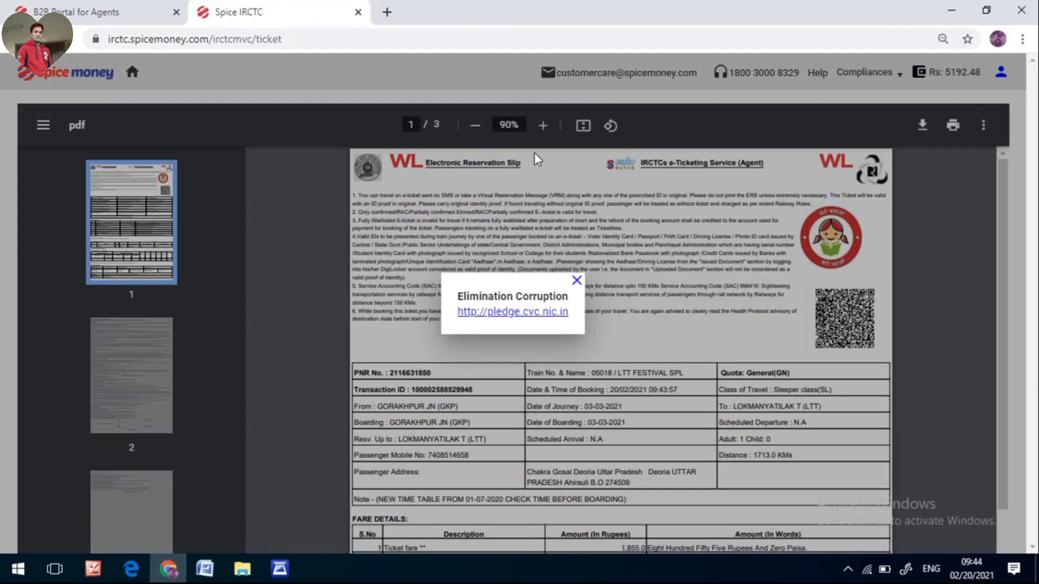
Dismiss the Elimination Corruption notice and examine the passenger's booking status, current status and fare details on the ticket.
click(592, 274)
scroll(595, 279, down, 7)
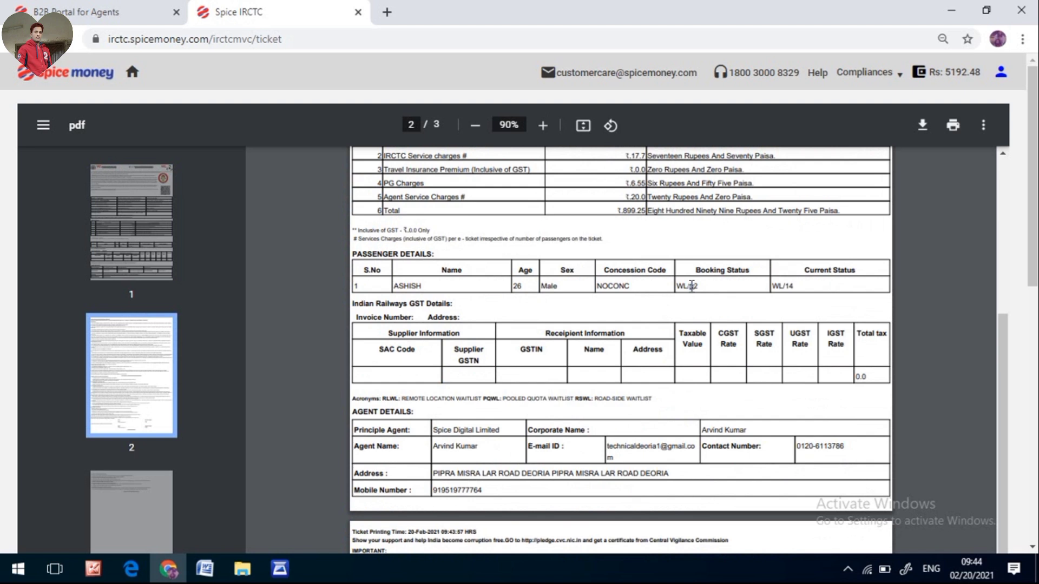
drag(795, 285, 771, 286)
scroll(756, 315, up, 10)
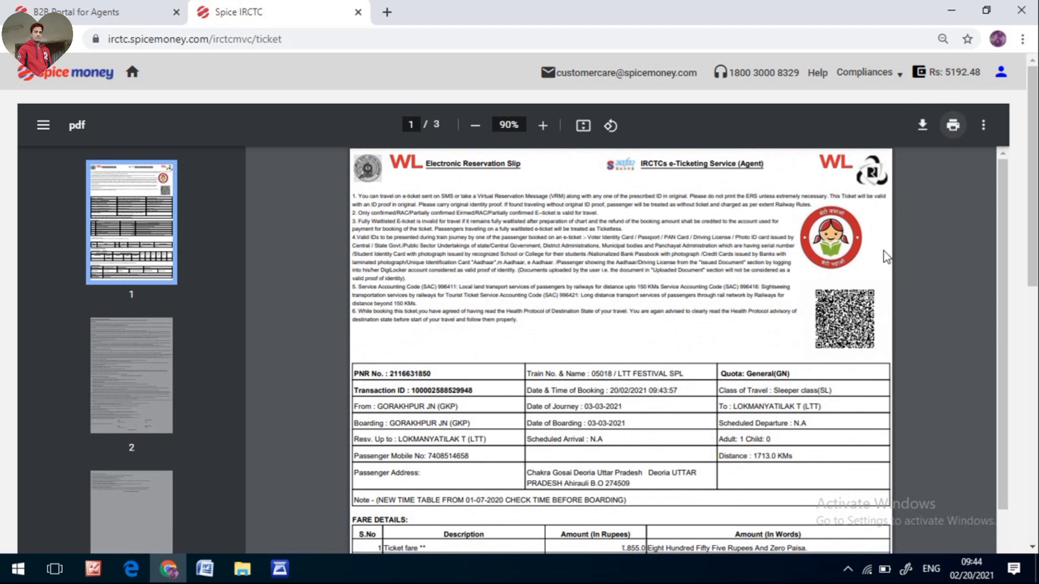
scroll(796, 342, down, 7)
scroll(797, 342, up, 4)
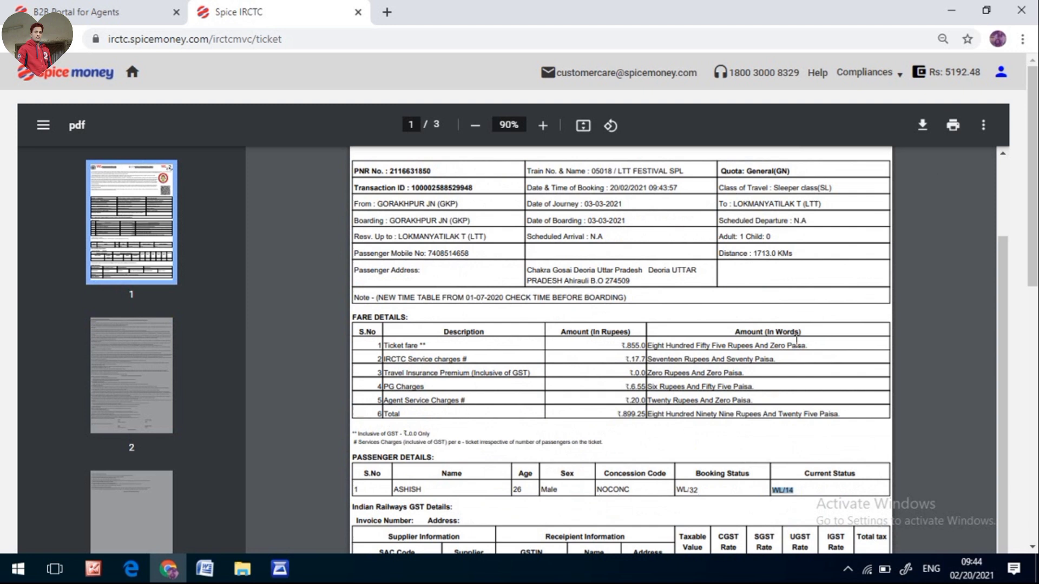
scroll(796, 341, up, 4)
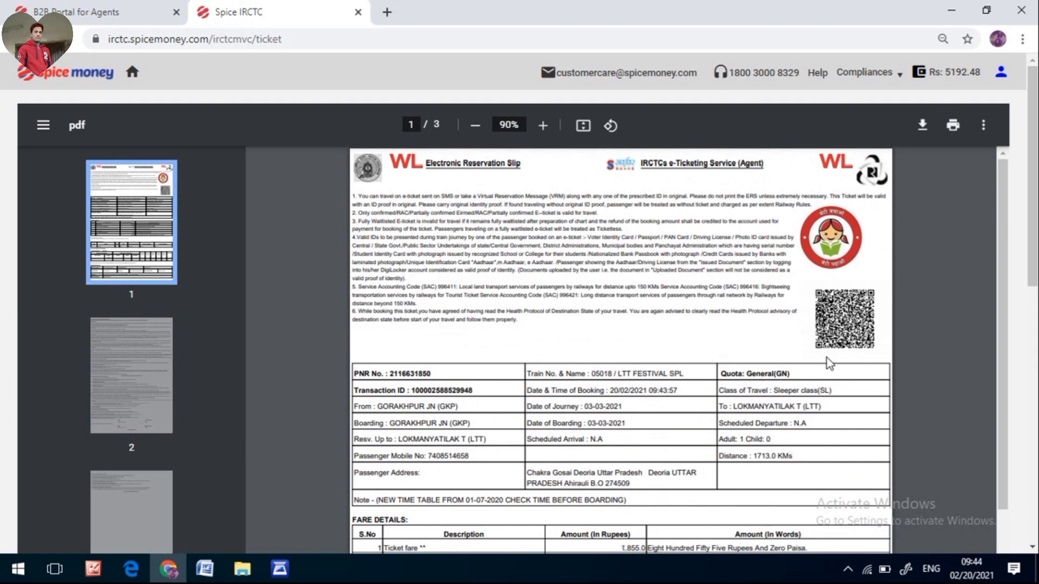
Open the agent portal's transaction history and compare the ticket deduction and commission amounts of both IRCTC bookings.
click(114, 6)
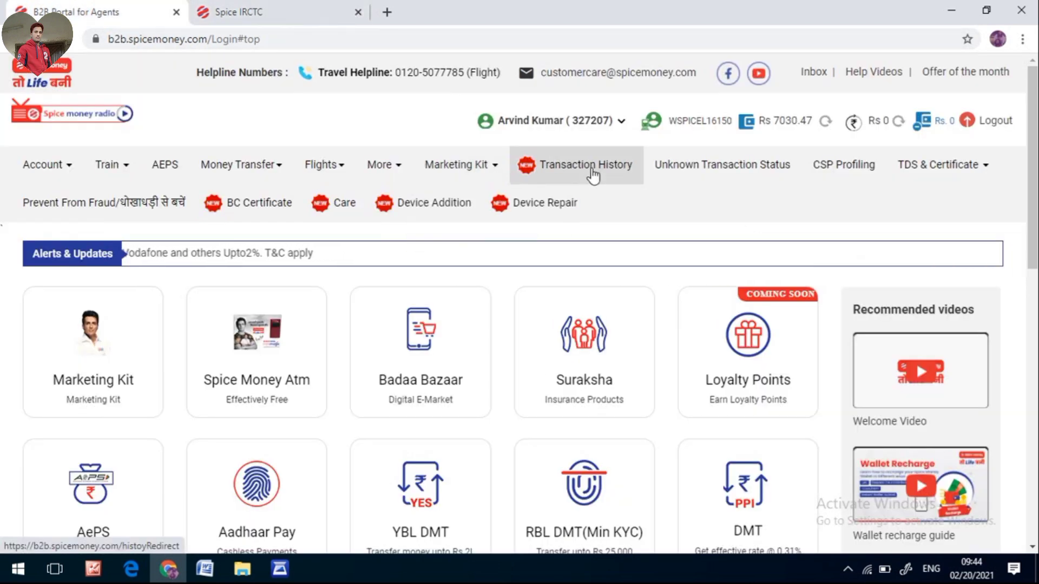
click(561, 178)
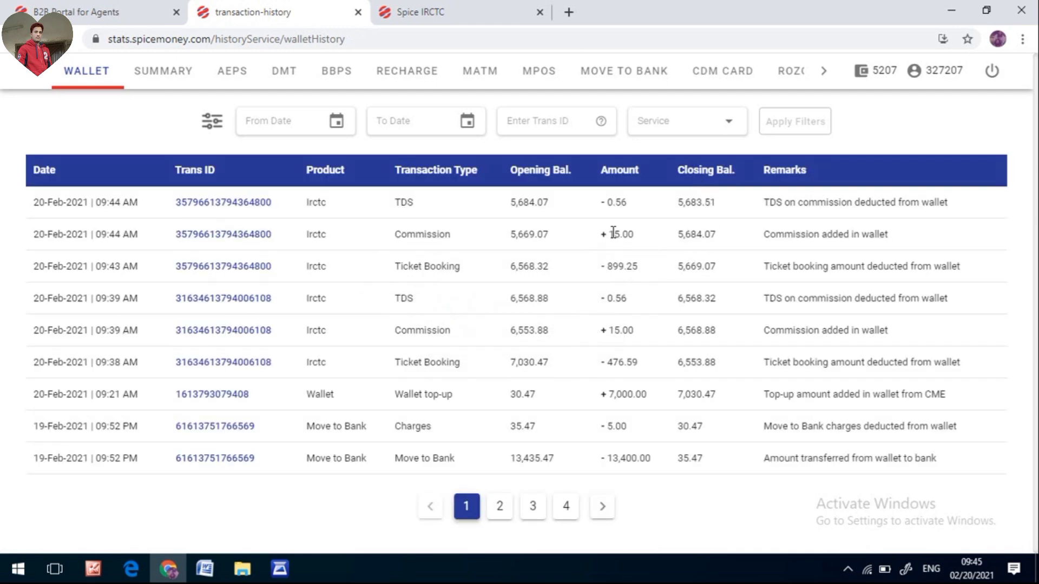
click(622, 327)
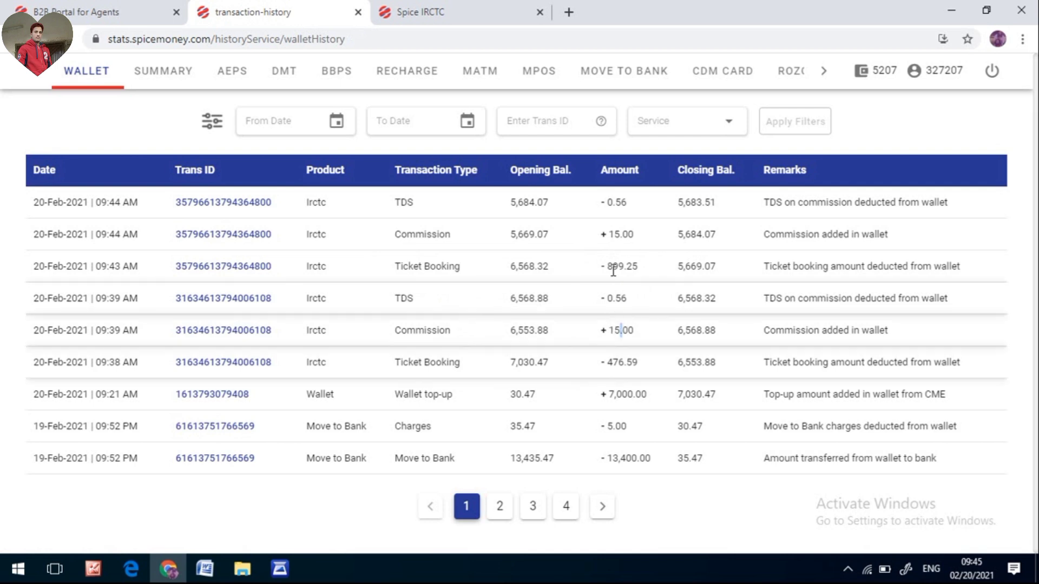
drag(608, 265, 623, 267)
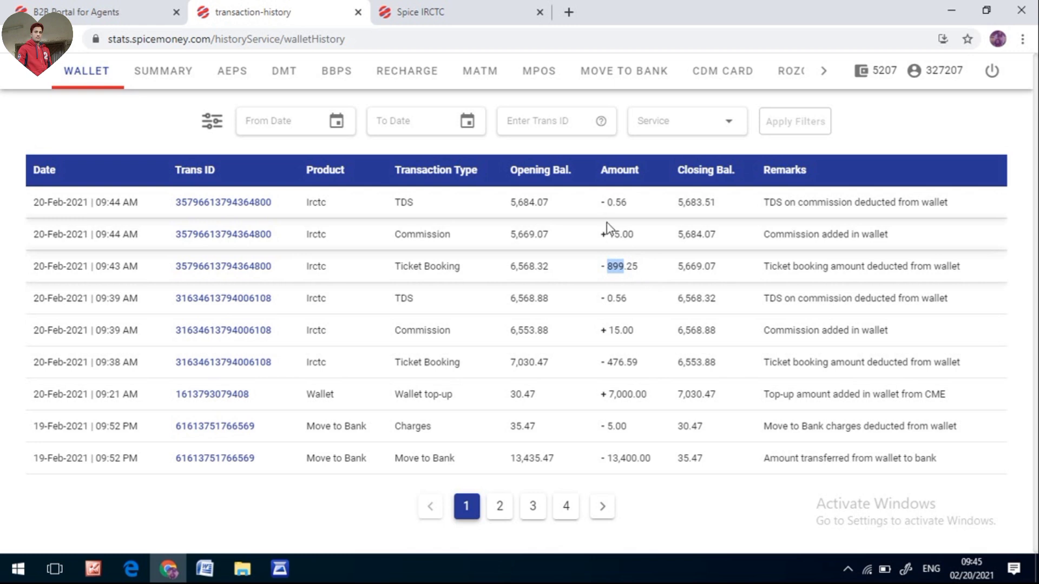
drag(614, 238, 637, 242)
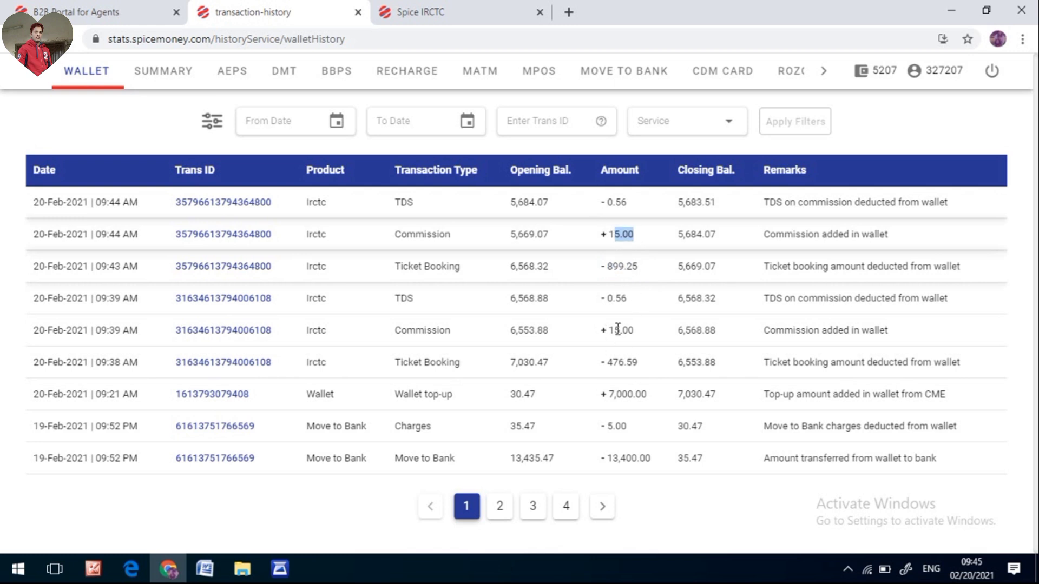
drag(617, 329, 624, 329)
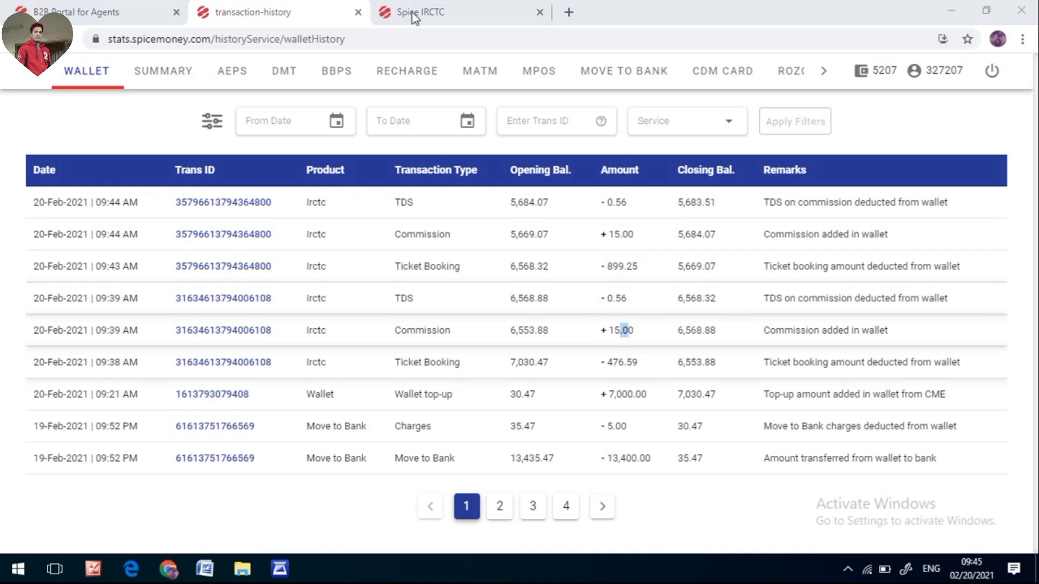
Close the Spice IRCTC and transaction history pages, and open train ticket booking again from the agent portal.
click(539, 12)
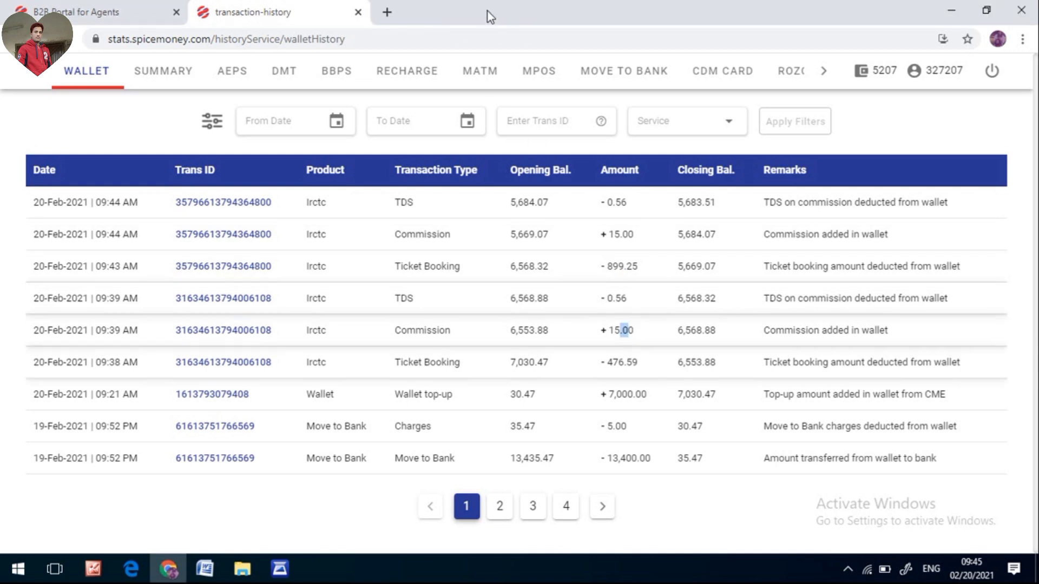
click(359, 12)
click(106, 165)
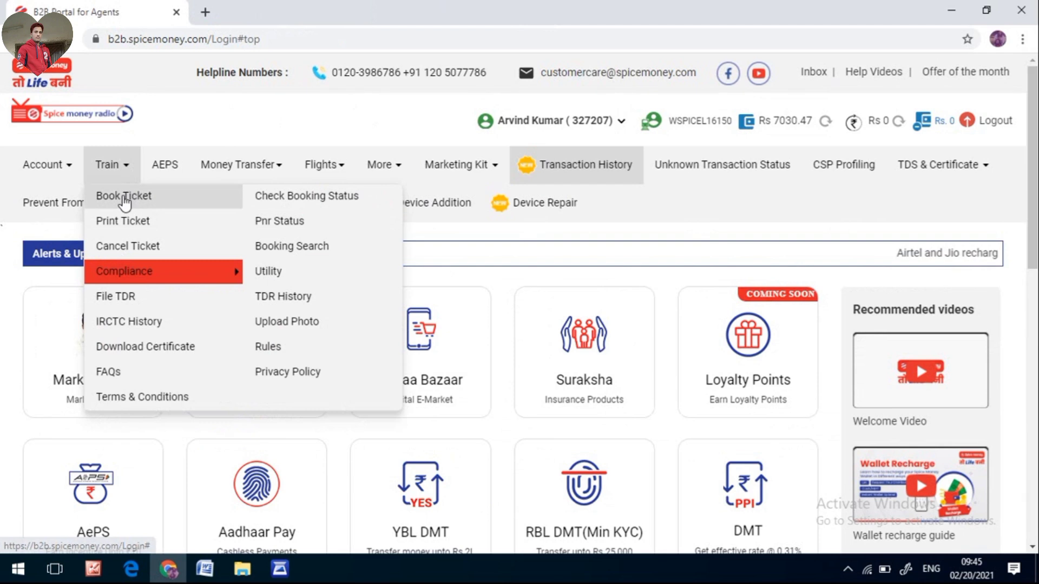
click(123, 197)
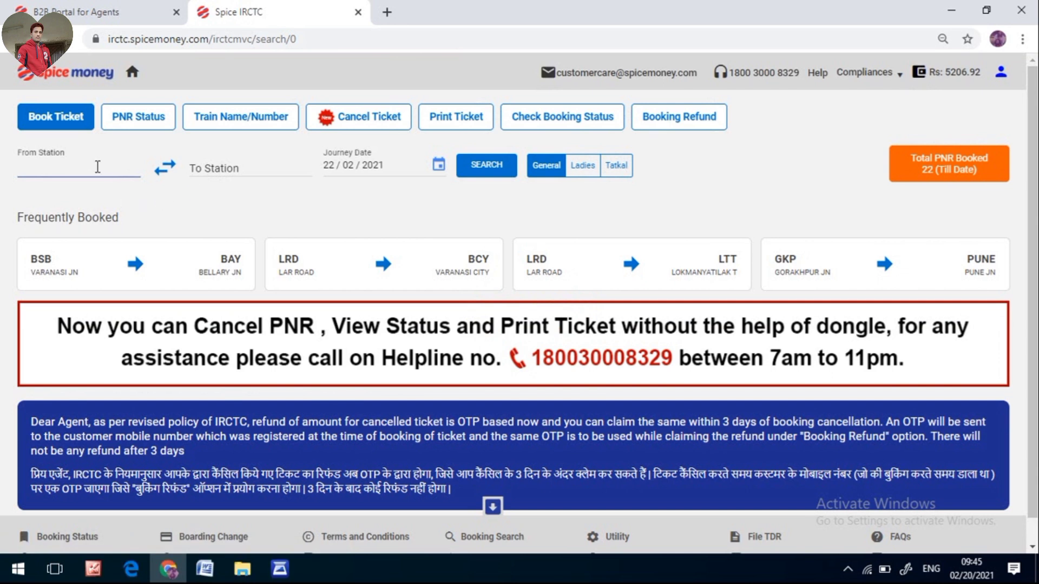
Search for trains from GORAKHPUR JN (GKP) to LOKMANYATILAK T (LTT) with the journey date 03/03/2021.
text(GKP)
click(65, 187)
text(LTT)
click(234, 187)
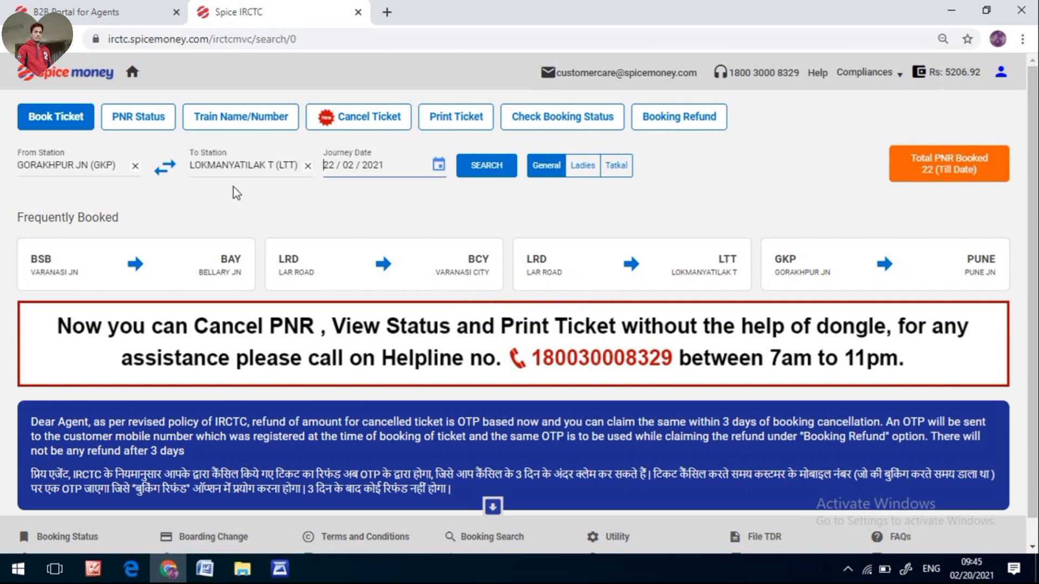
click(439, 164)
click(505, 205)
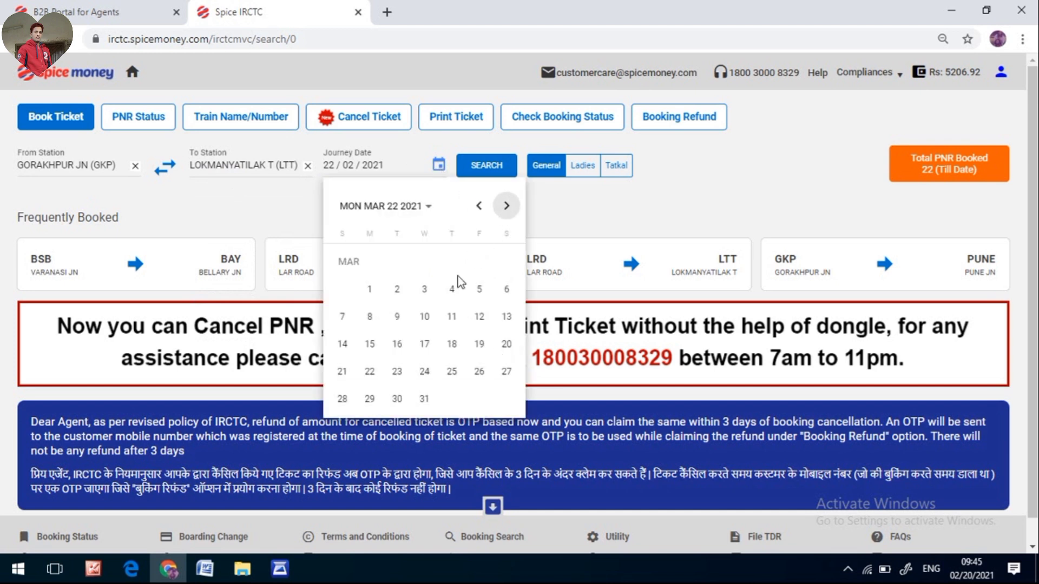
click(425, 289)
click(489, 163)
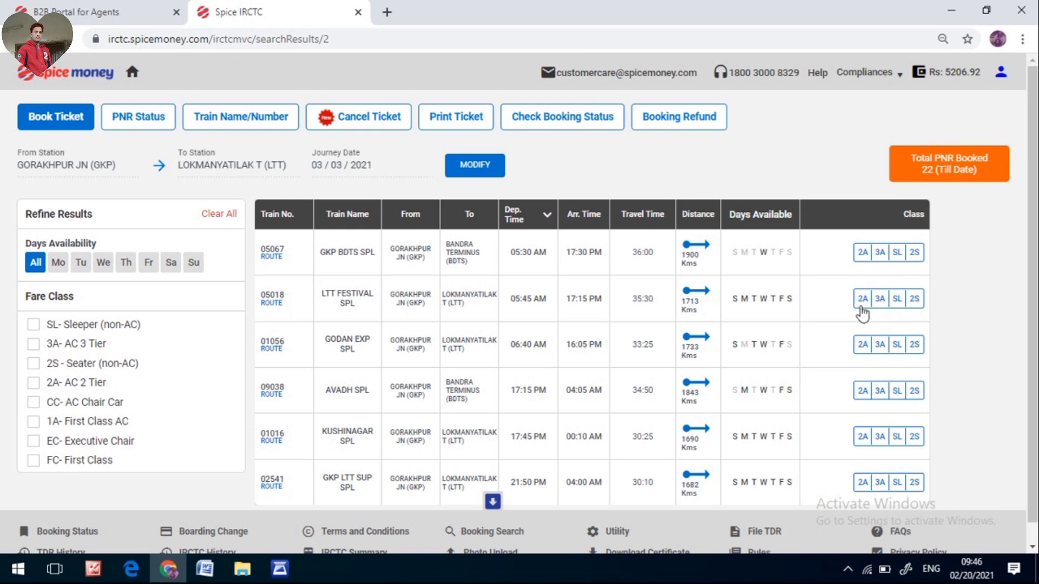
Start booking a 3A ticket on train 05018 LTT FESTIVAL SPL for Wed, Mar 3.
click(880, 304)
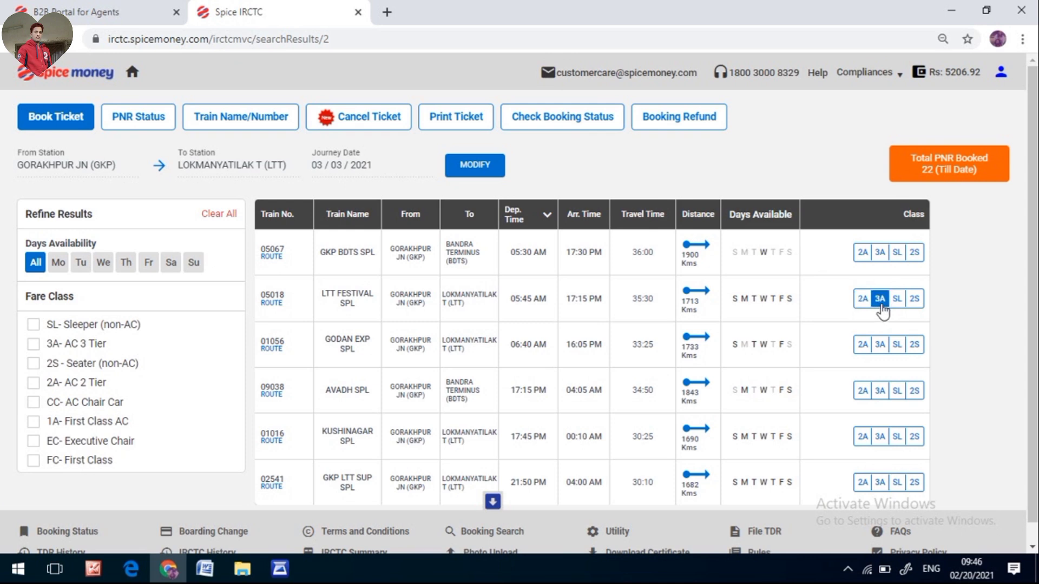
click(883, 308)
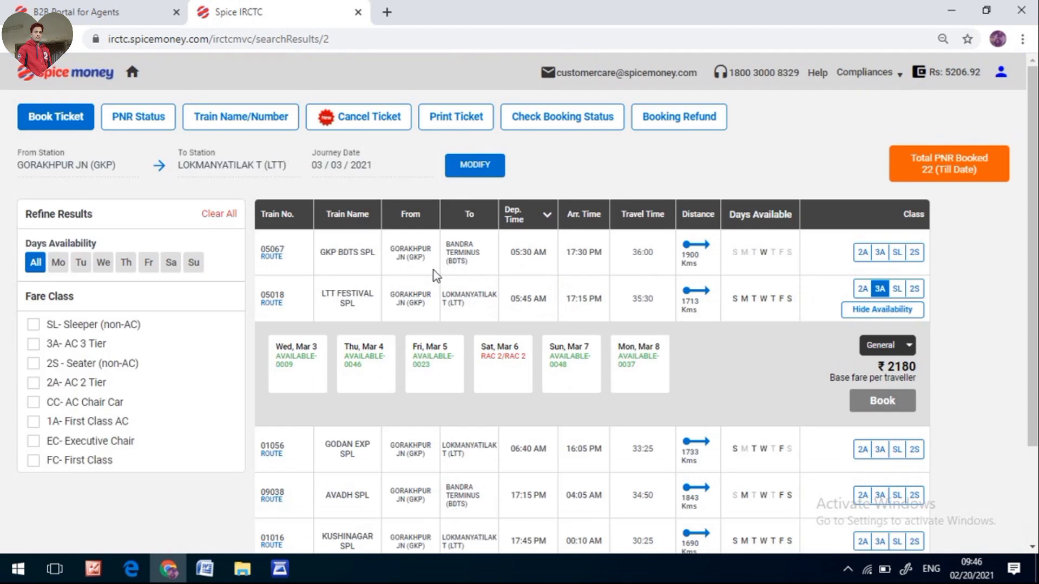
drag(311, 357, 304, 358)
click(304, 364)
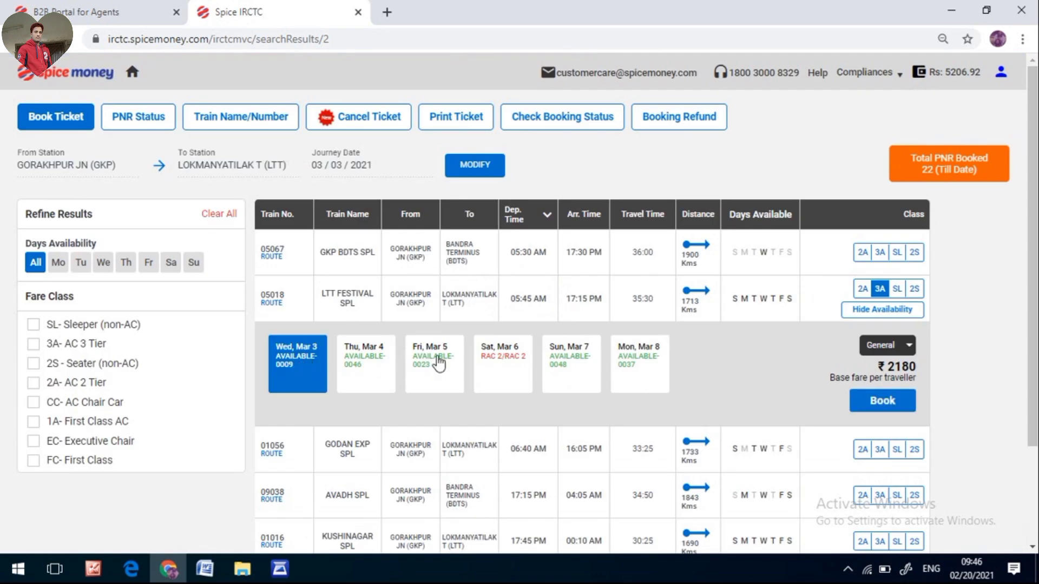
click(881, 401)
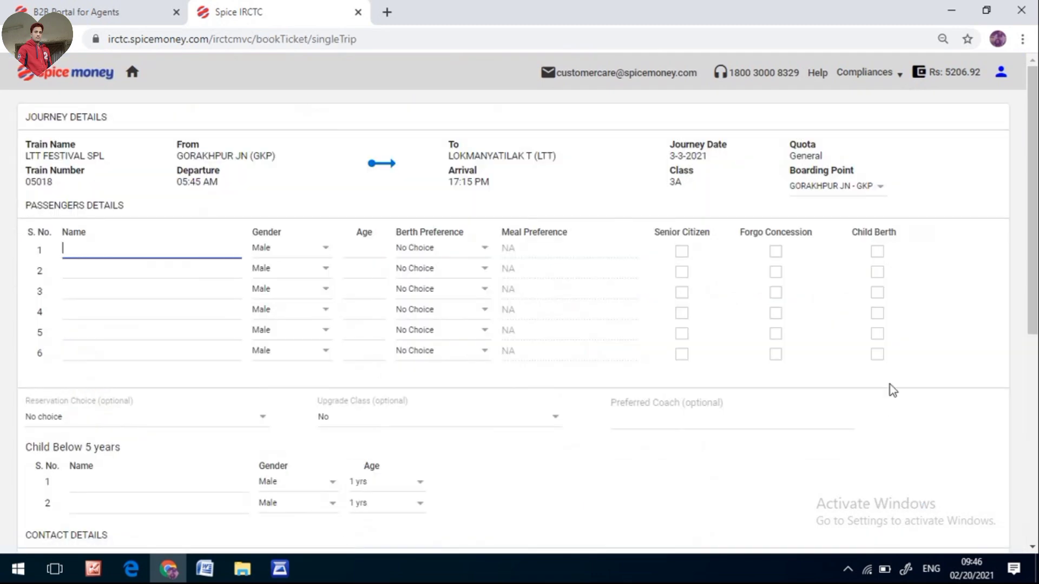
Enter the first passenger's name, set the age to 26 and the berth preference to Side Upper.
scroll(216, 273, down, 7)
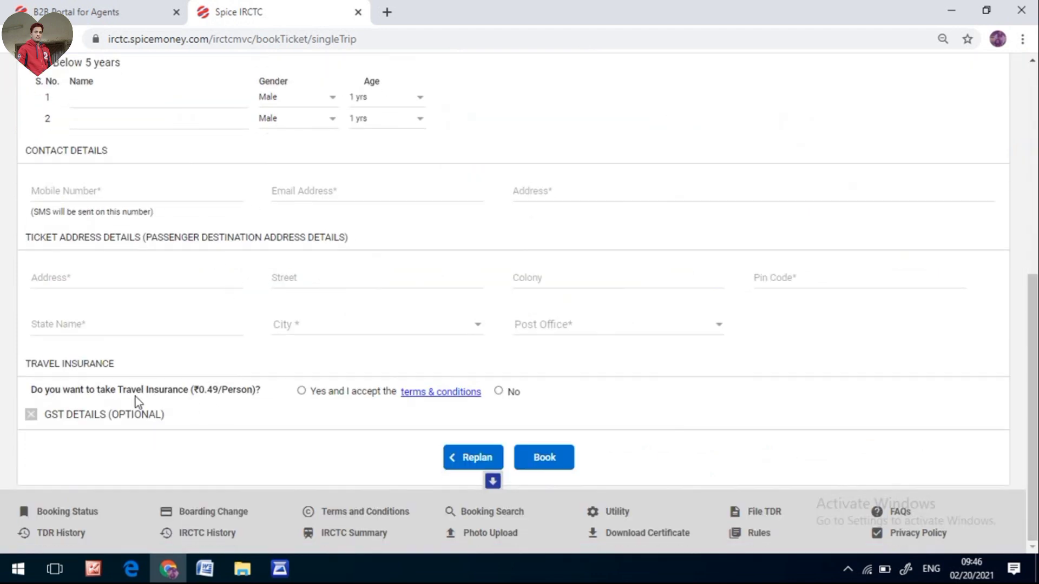
scroll(135, 397, up, 7)
click(91, 250)
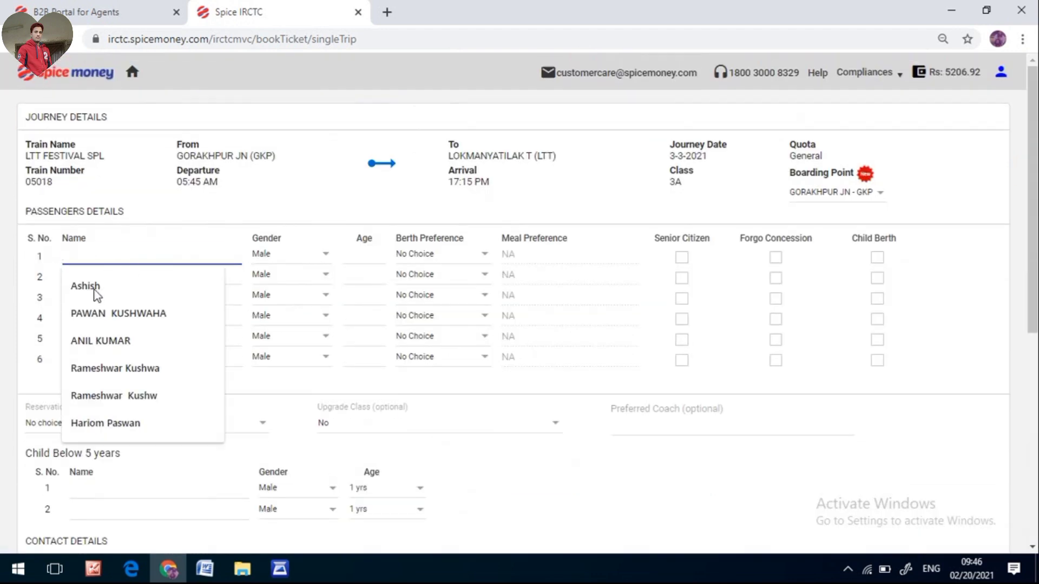
click(95, 289)
click(356, 254)
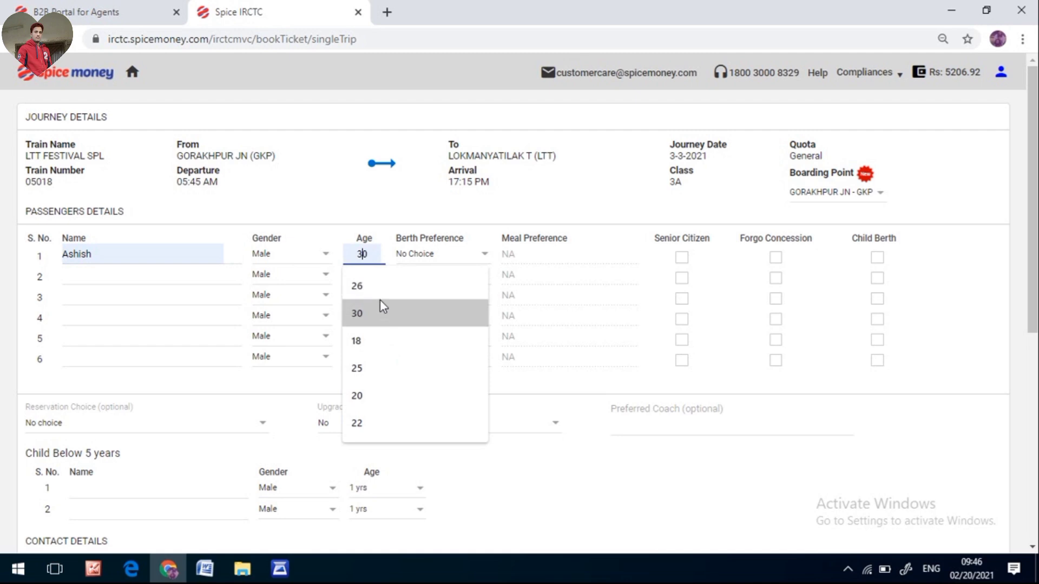
click(383, 286)
click(424, 258)
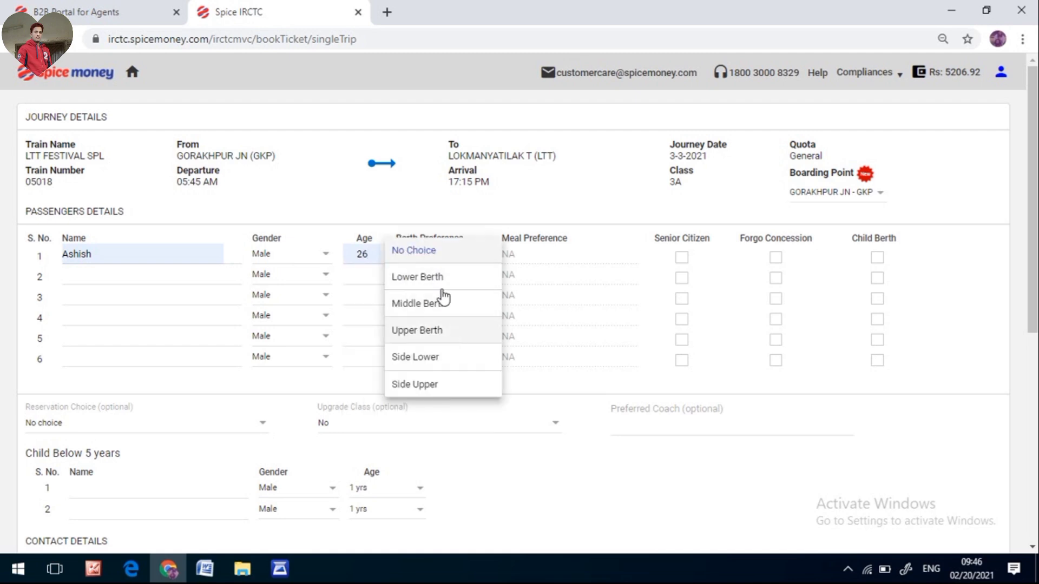
click(453, 385)
Fill in the contact and destination address details with travel insurance accepted, and submit the booking via dongle.
scroll(508, 293, down, 3)
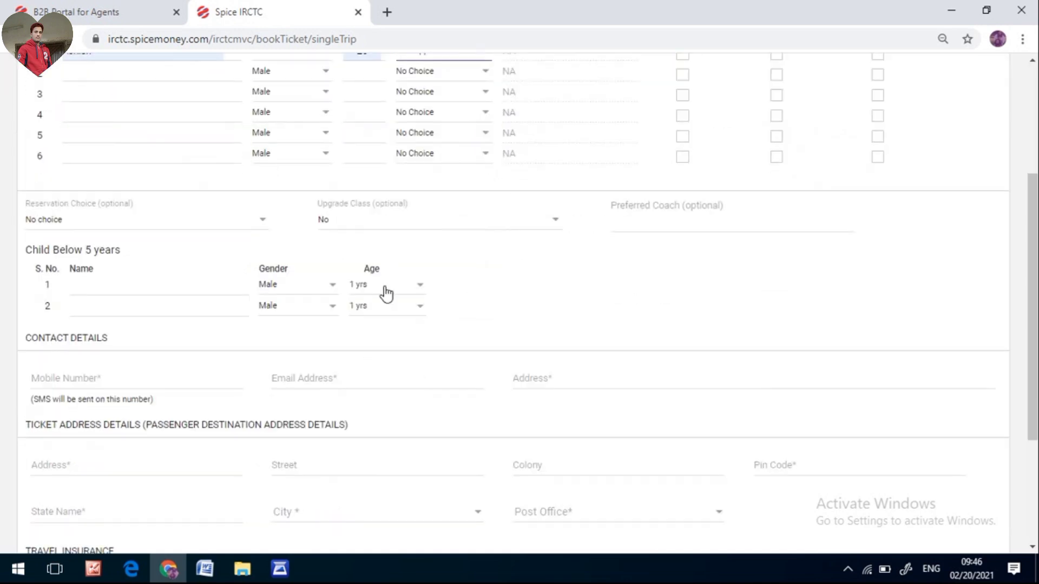
scroll(72, 310, down, 3)
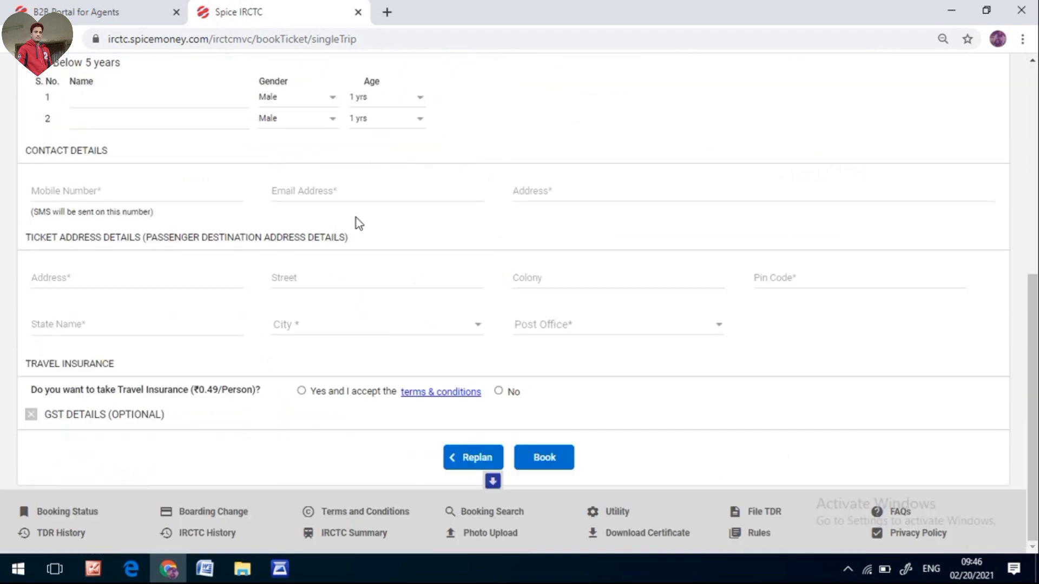
click(112, 195)
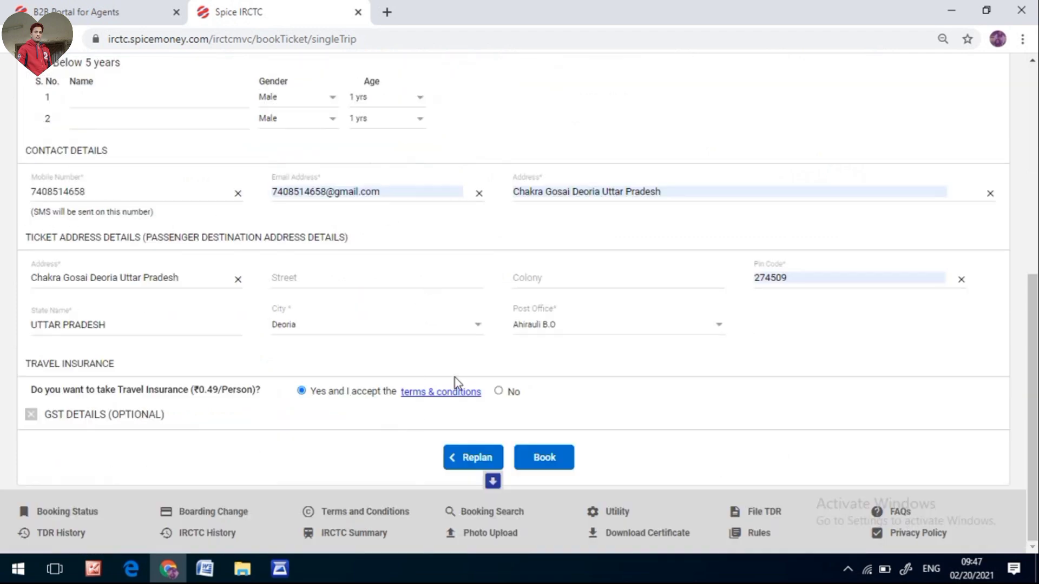
click(561, 466)
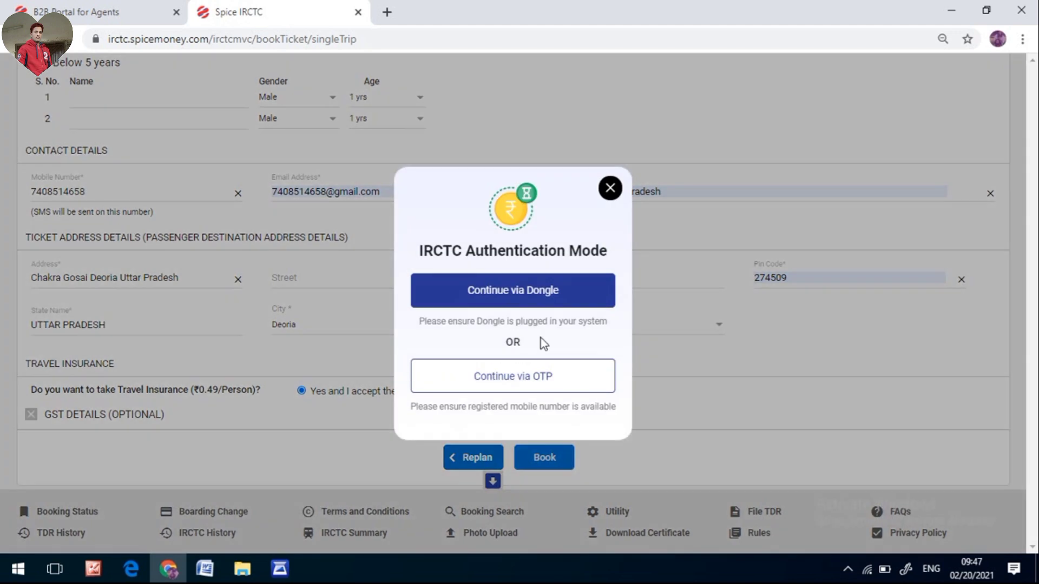
click(499, 292)
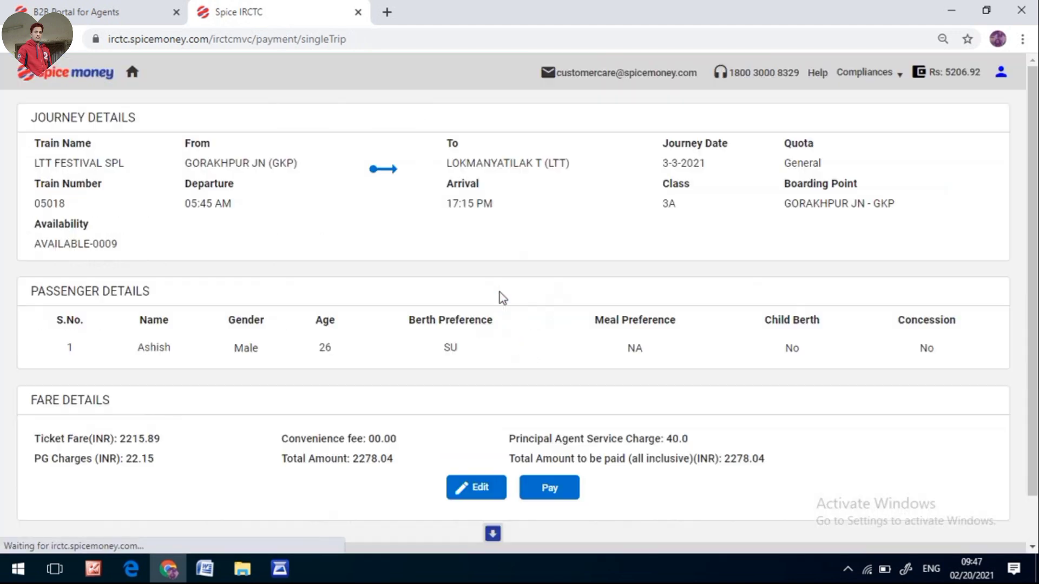
Check the ticket fare in the fare details and pay for the booking from the Spice wallet.
click(544, 482)
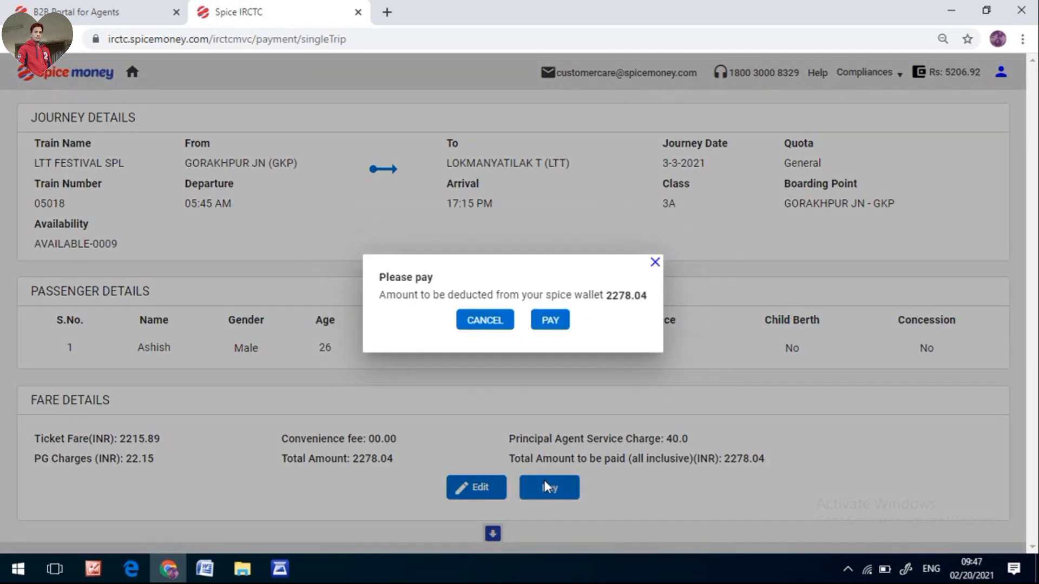
click(150, 443)
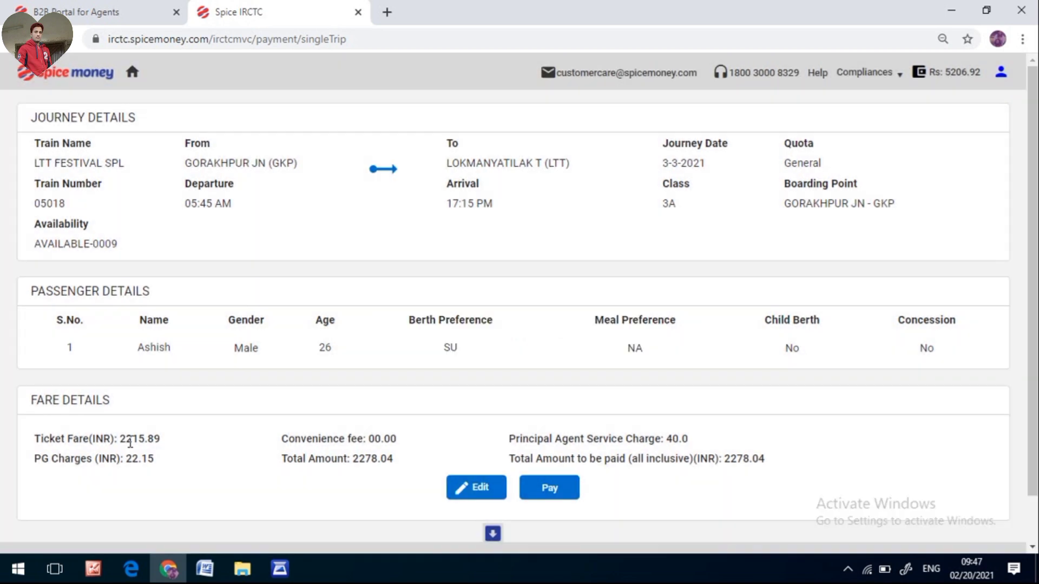
drag(126, 440, 187, 459)
click(137, 440)
click(560, 496)
click(546, 324)
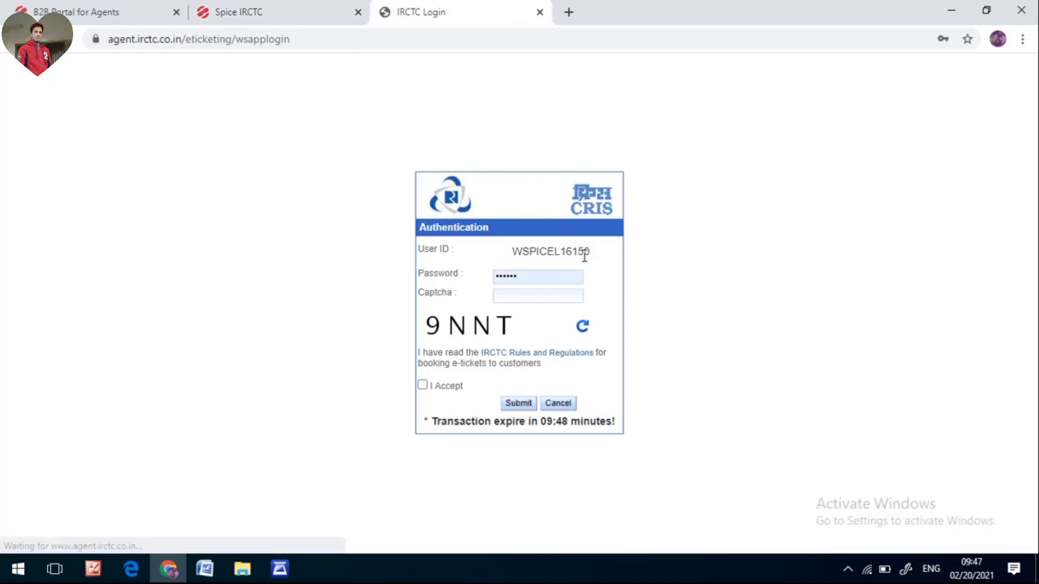
Enter the displayed captcha, accept the IRCTC rules and submit the agent authentication.
click(527, 294)
text(9NNT)
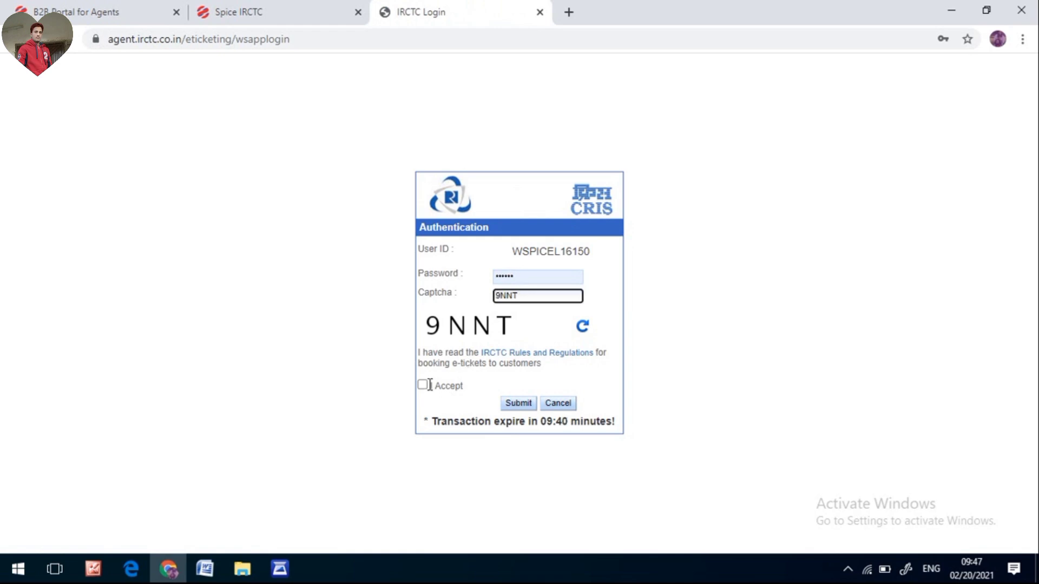
click(515, 404)
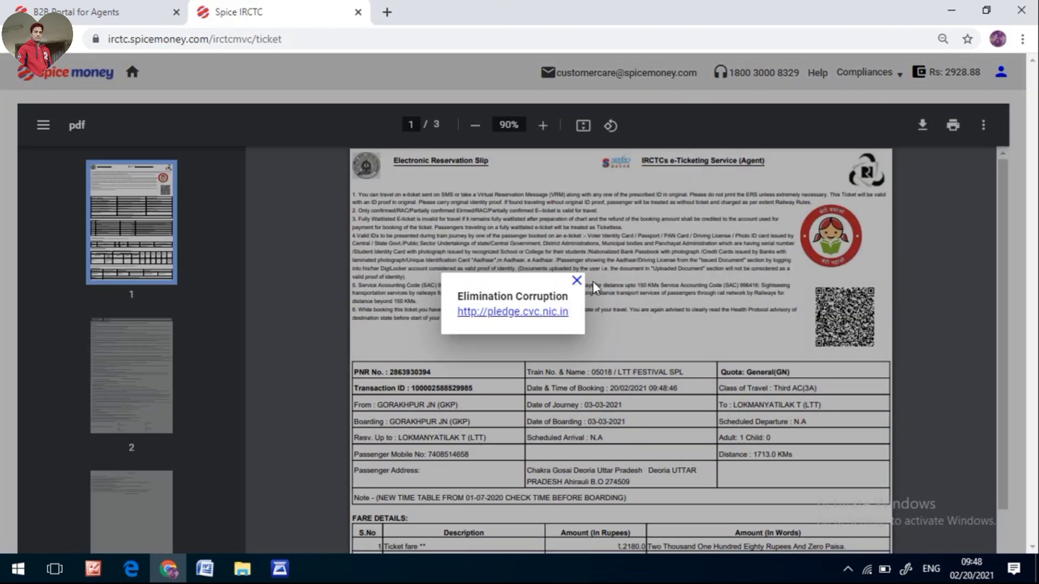
Dismiss the Elimination Corruption notice and examine the fare and passenger booking status on the 3A ticket.
click(691, 217)
scroll(692, 222, down, 10)
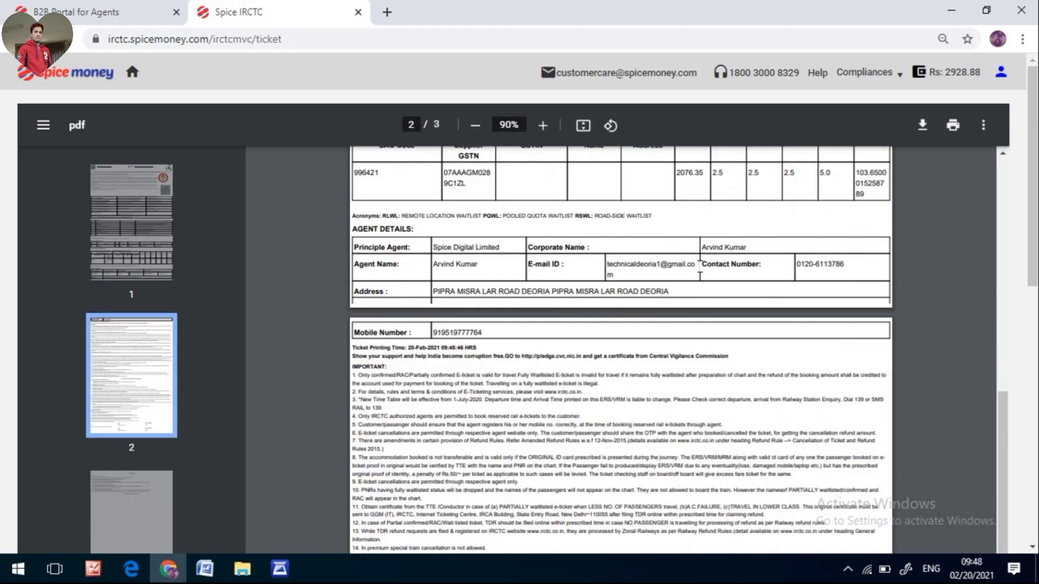
scroll(700, 269, up, 4)
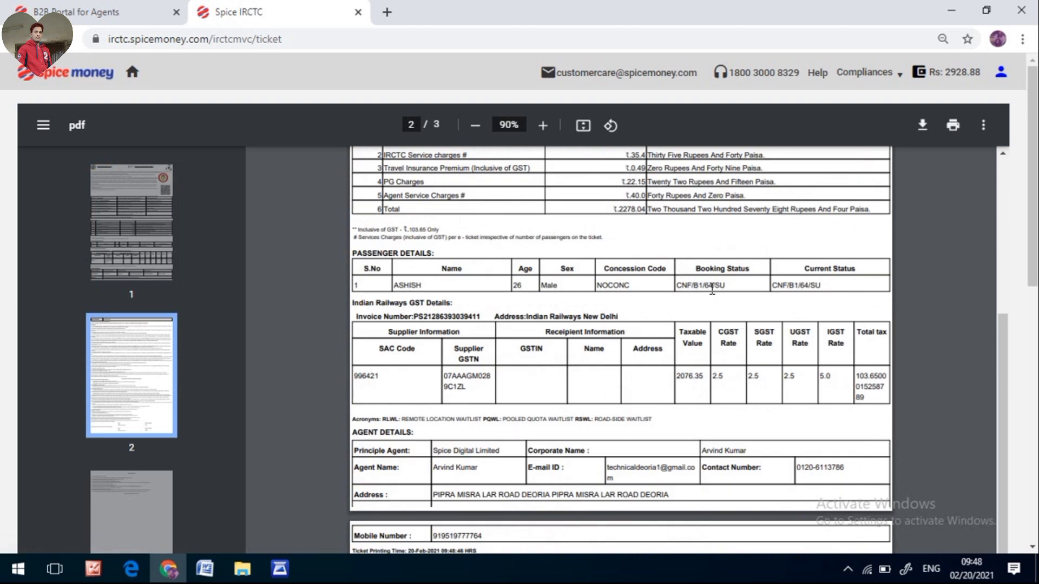
mouse_move(719, 285)
mouse_down()
mouse_move(706, 285)
mouse_move(729, 284)
mouse_up()
Close the ticket page and examine the 3A booking's deduction, commission and TDS amounts in the agent portal's transaction history.
key(ctrl+w)
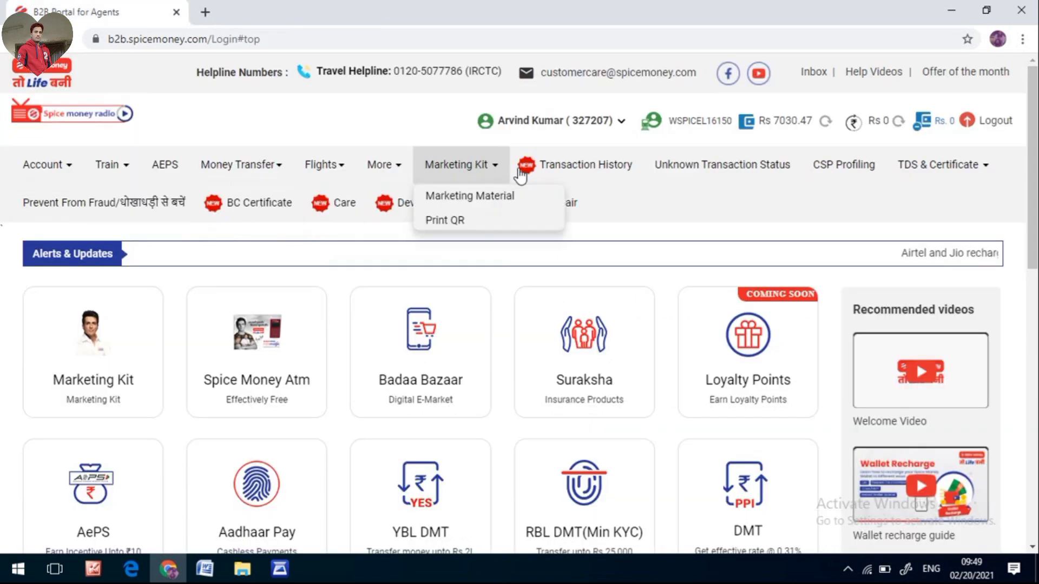
click(566, 173)
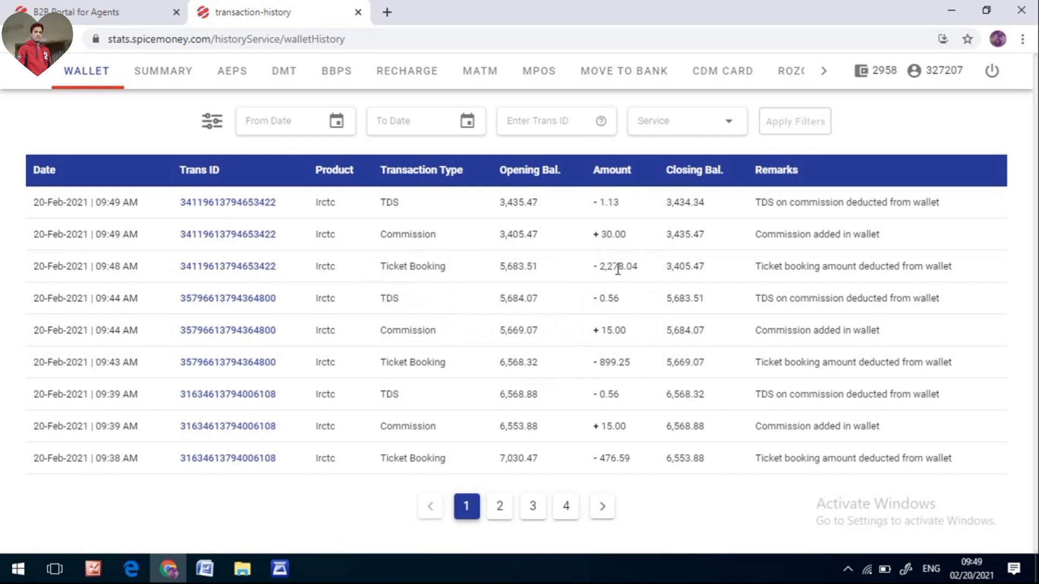
drag(606, 234, 617, 204)
click(618, 233)
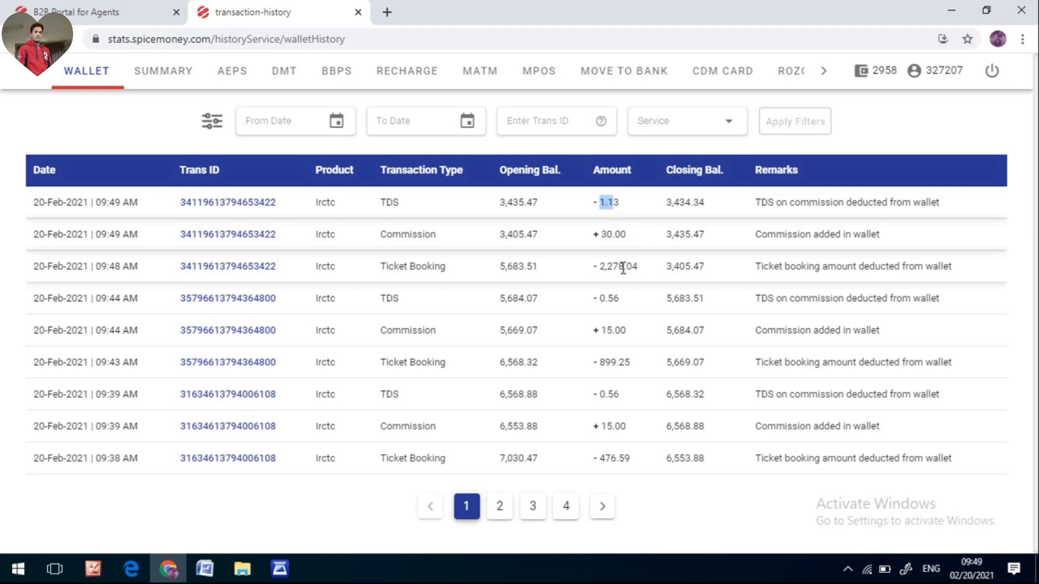
click(605, 237)
drag(605, 236, 617, 237)
Open ticket cancellation from the agent portal and look up the 3A booking by its PNR number.
click(98, 12)
mouse_move(118, 174)
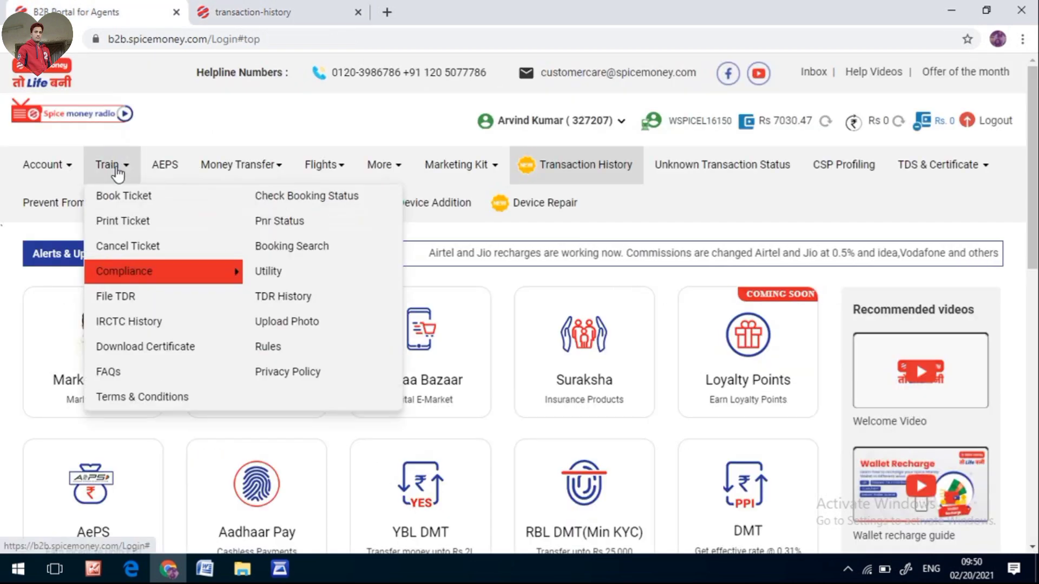
click(122, 248)
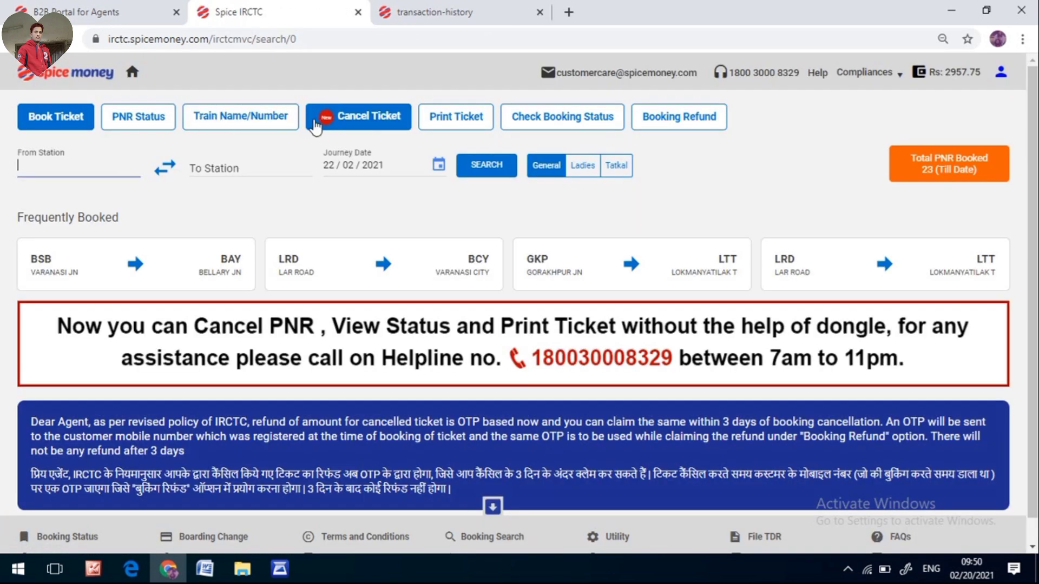
click(362, 125)
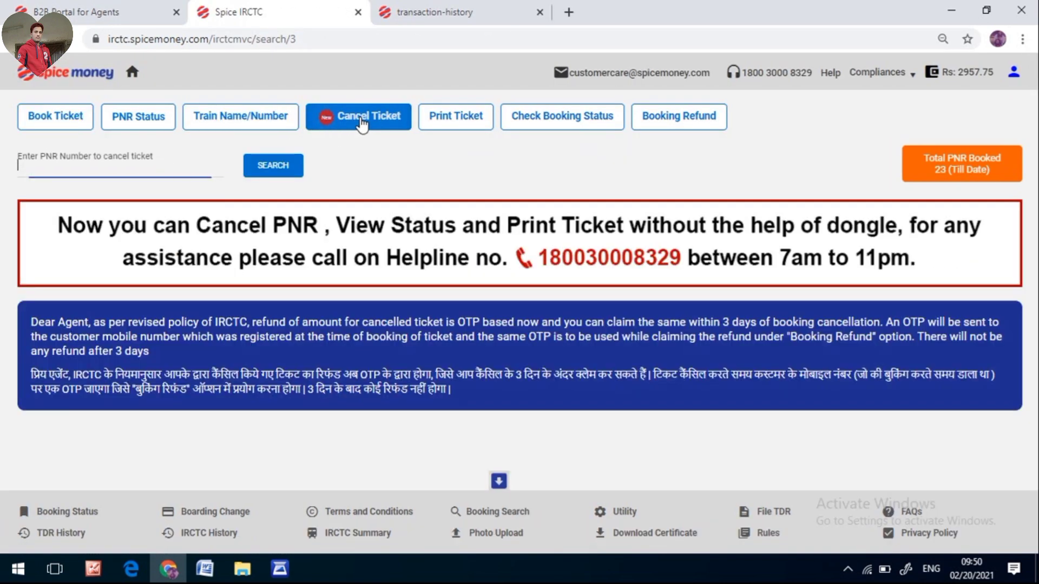
click(70, 166)
key(ctrl+v)
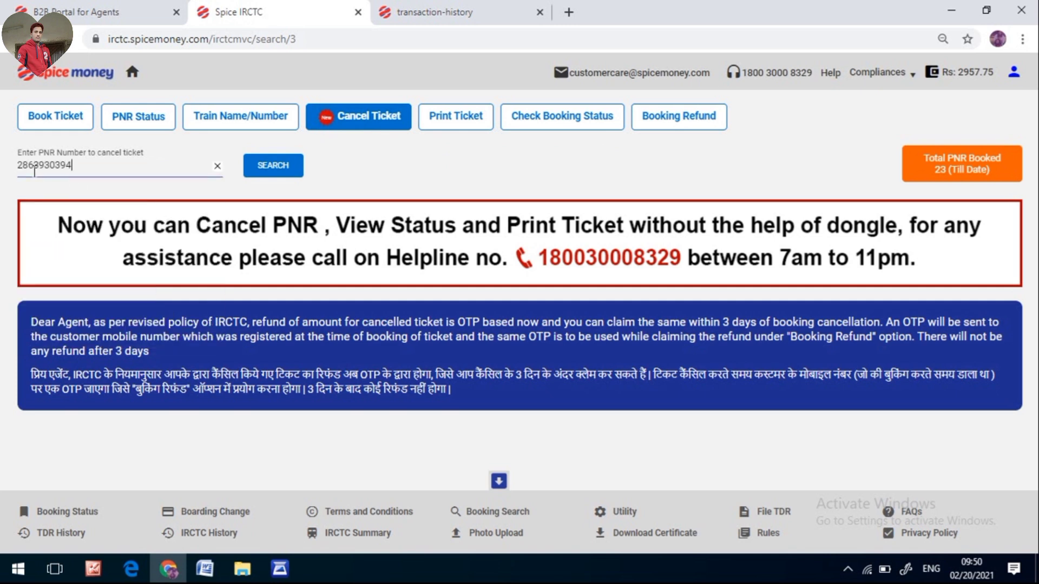
click(266, 166)
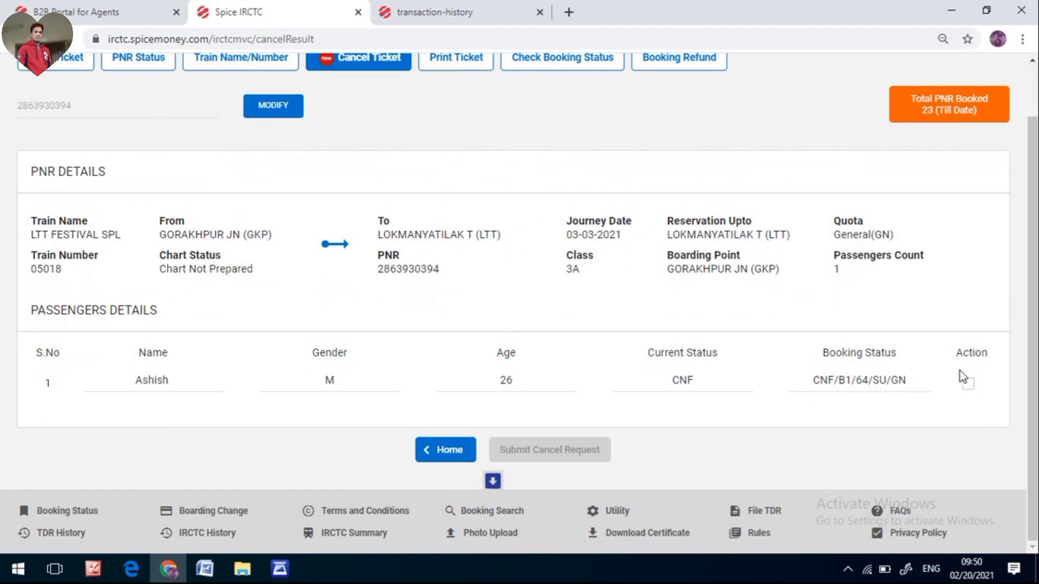
Select the ticket's passenger for cancellation, submit the cancel request and begin the OTP entry.
click(968, 384)
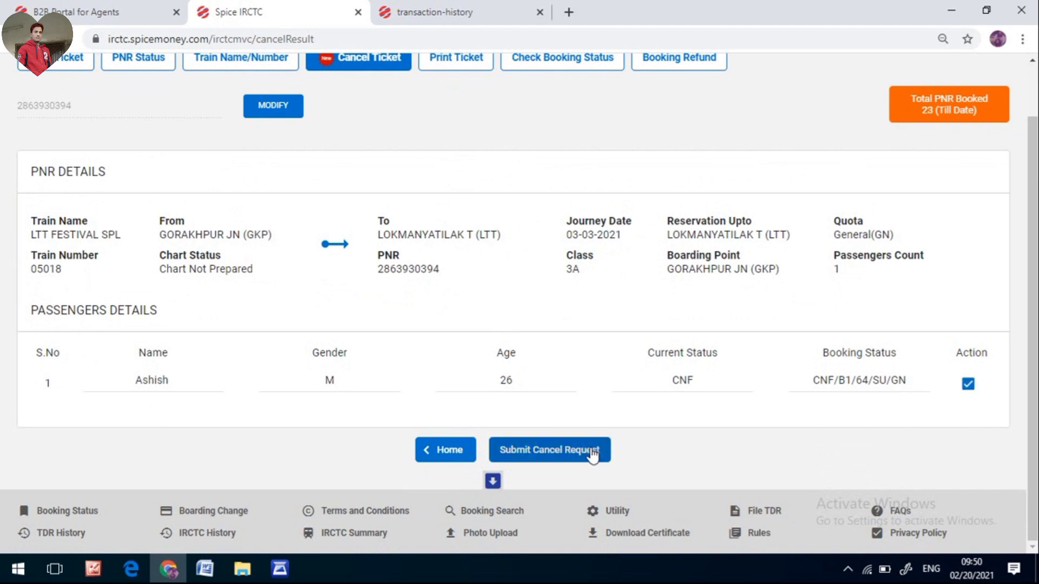
click(552, 452)
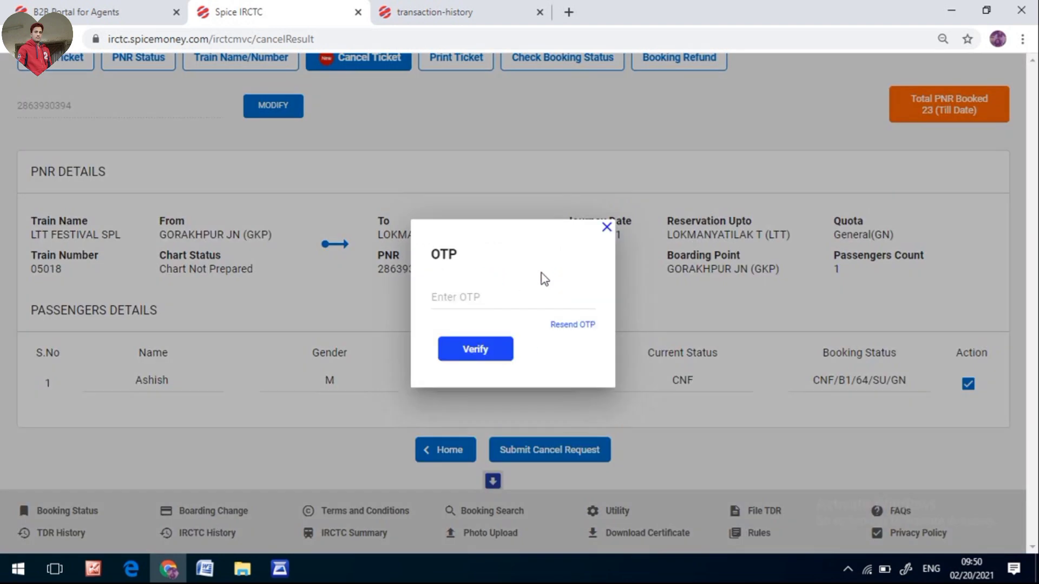
click(512, 292)
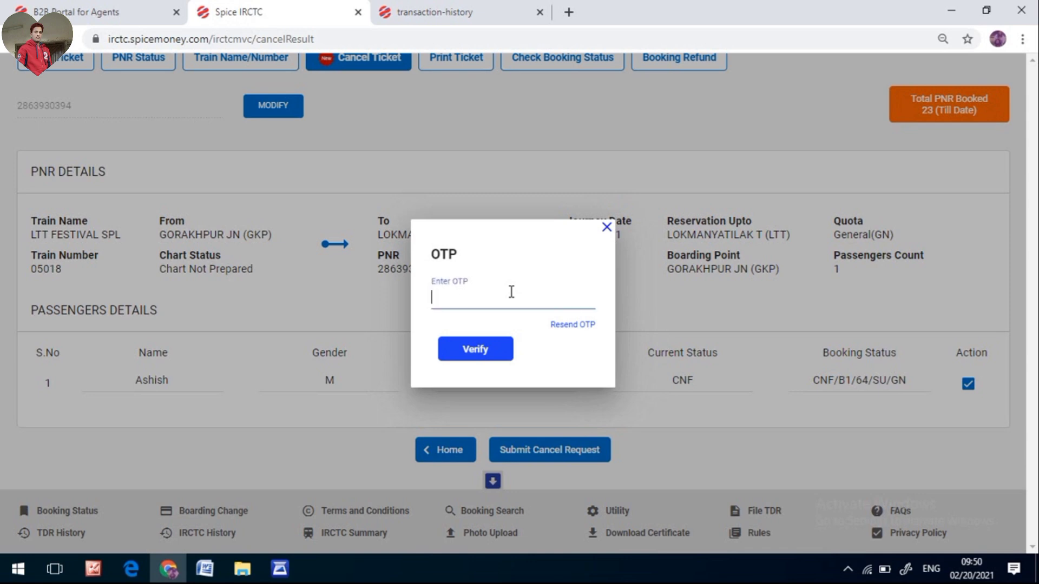